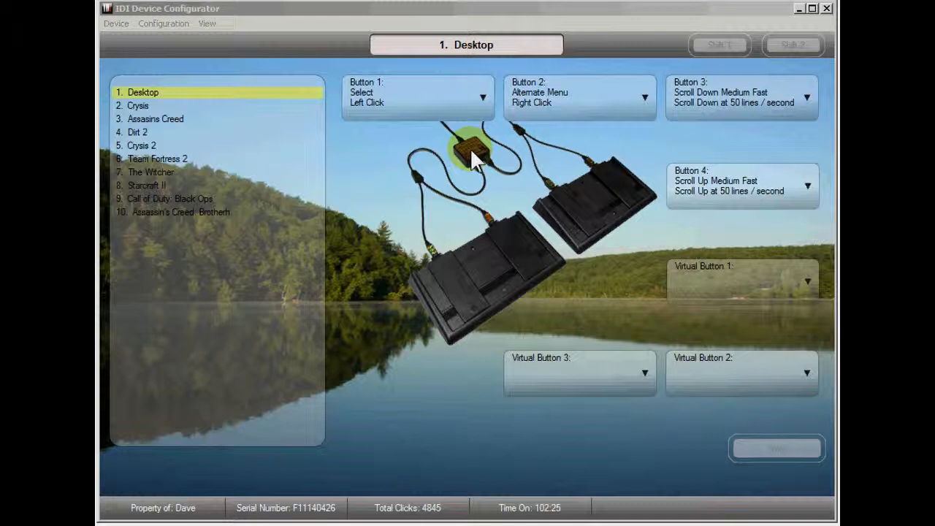
Install the IDI control driver for USB Input Device (Keyboard) in the IDI Device Manager, acknowledging the restart notice
click(115, 24)
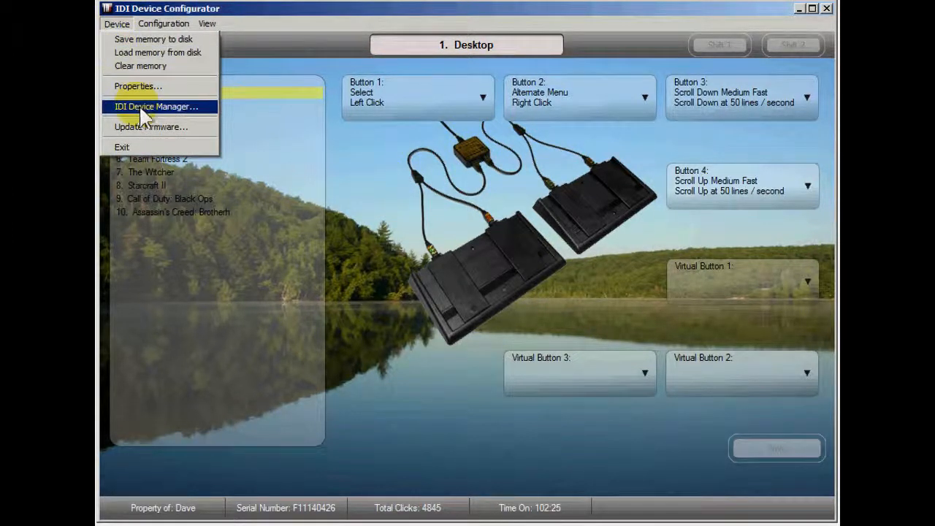
click(139, 107)
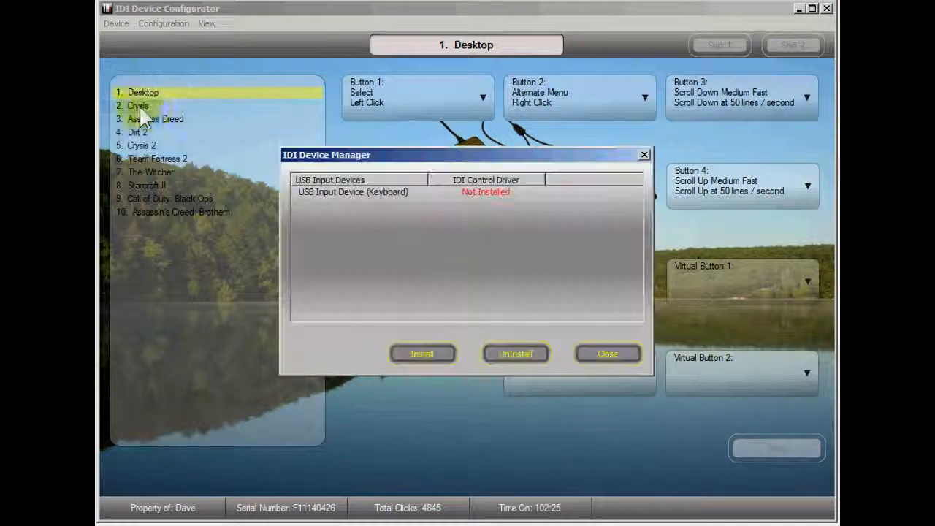
click(369, 204)
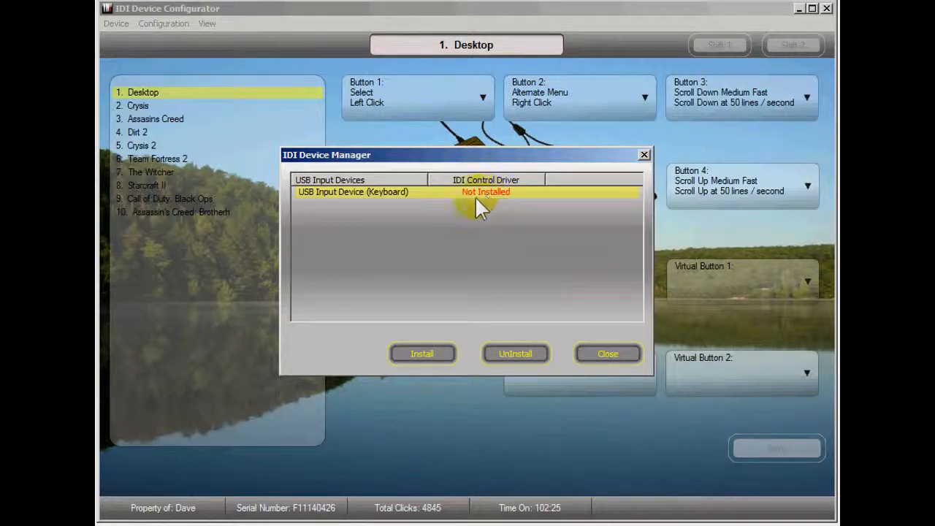
click(429, 354)
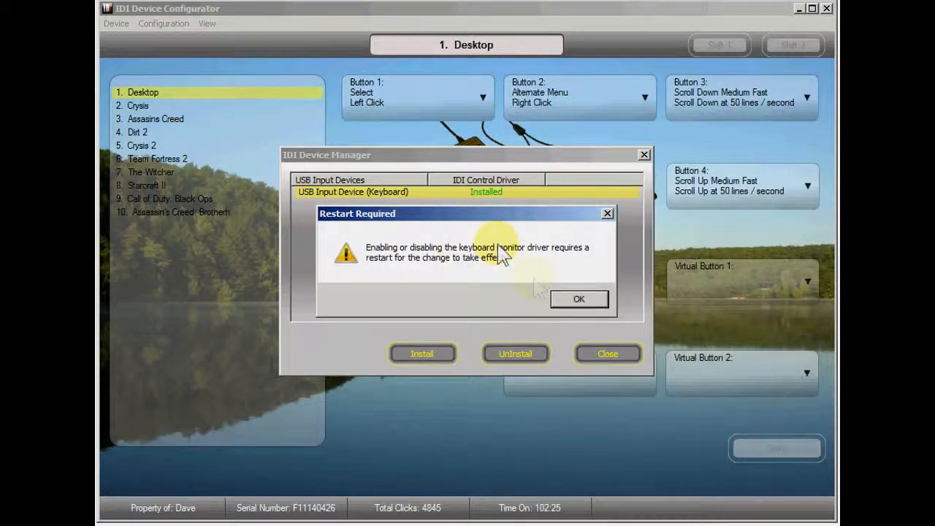
click(577, 300)
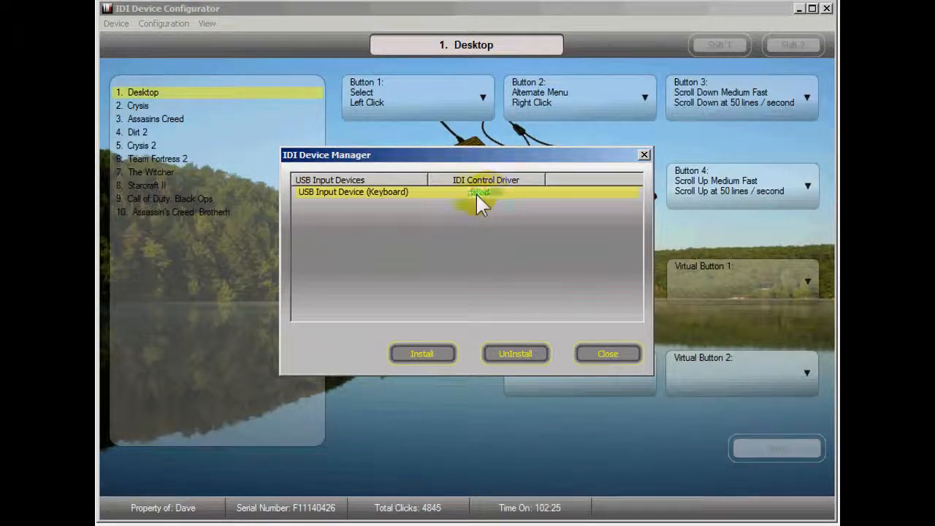
click(603, 354)
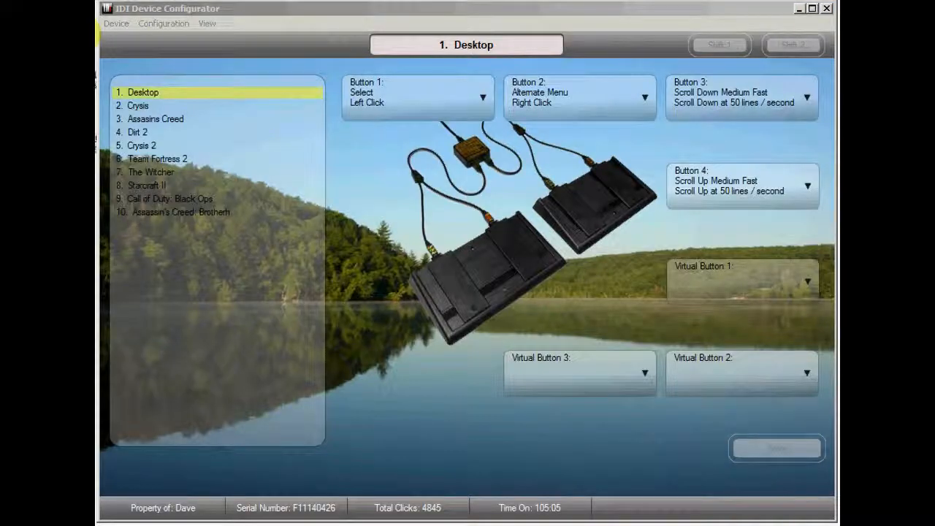
Check the IDI control driver status of USB Input Device (Keyboard) in the IDI Device Manager
click(117, 24)
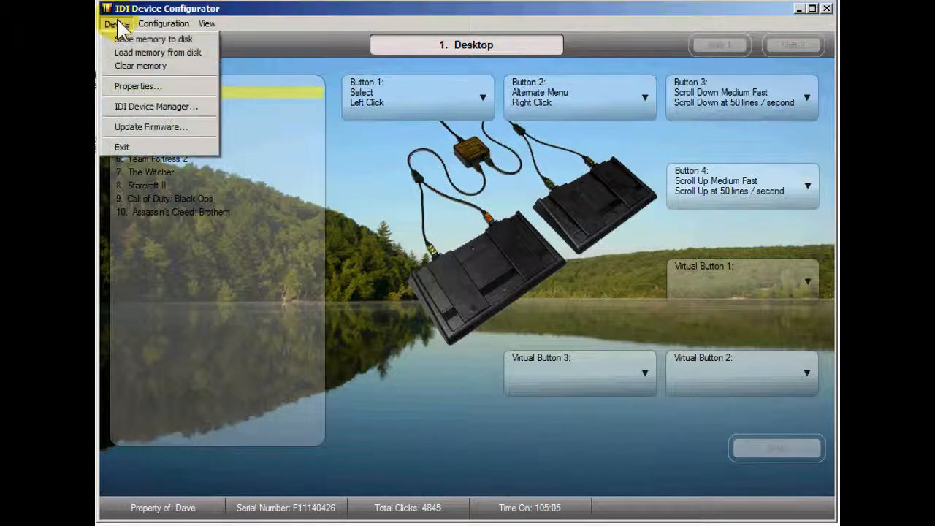
click(143, 108)
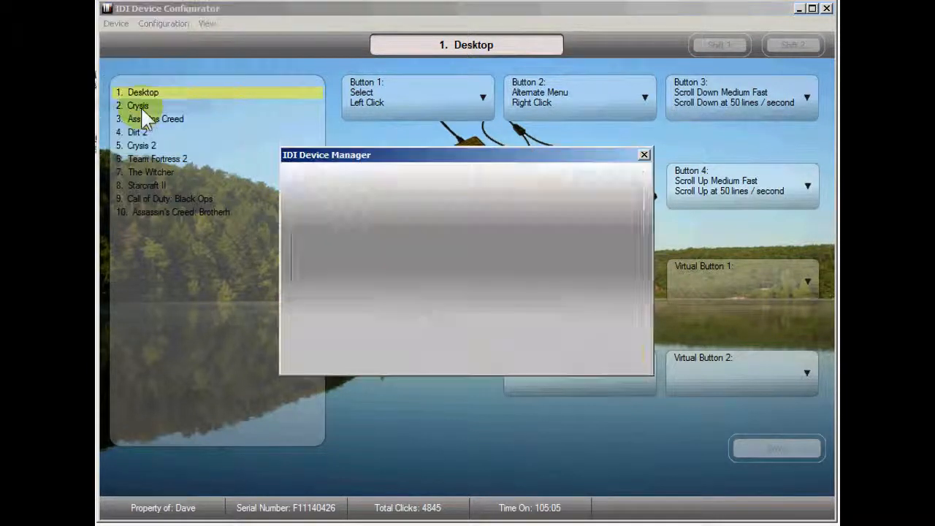
click(454, 192)
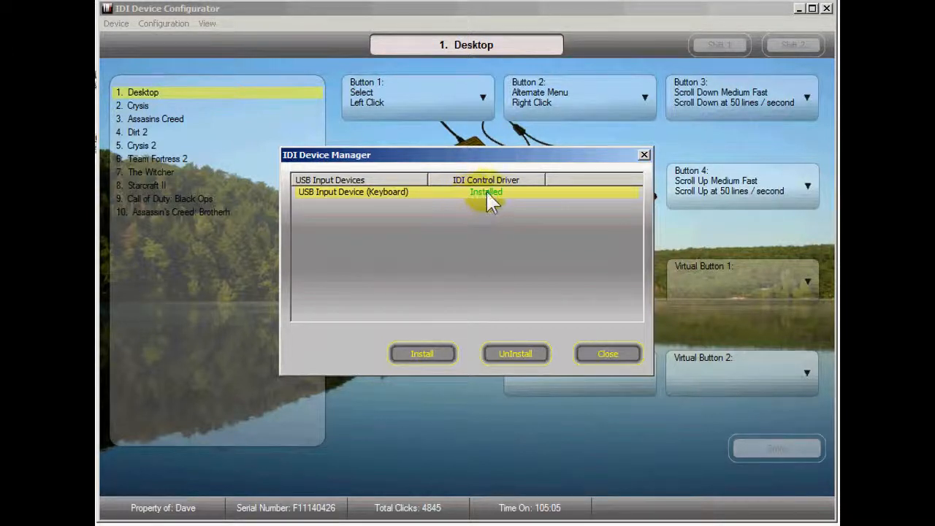
click(599, 351)
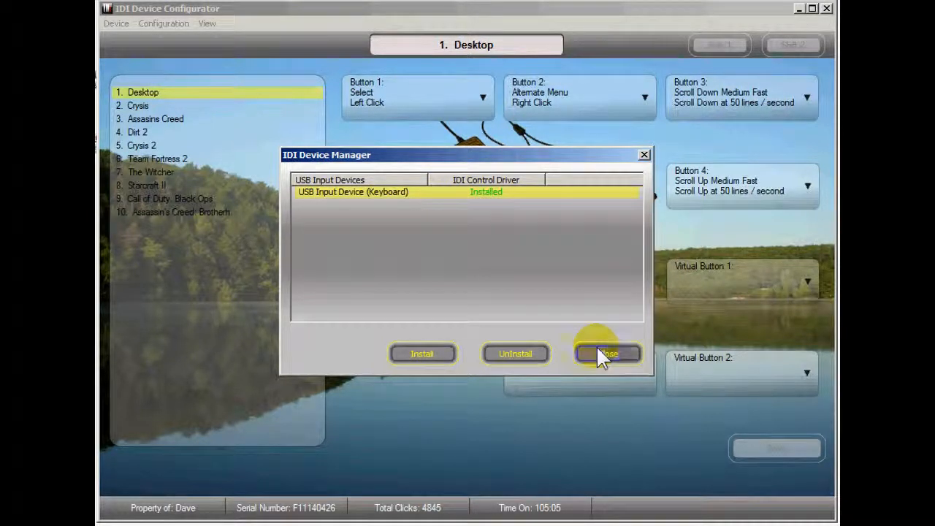
Start a new Macro Builder macro for Virtual Button 1 based on the template 2A Keyboard key- Press - Release
click(735, 287)
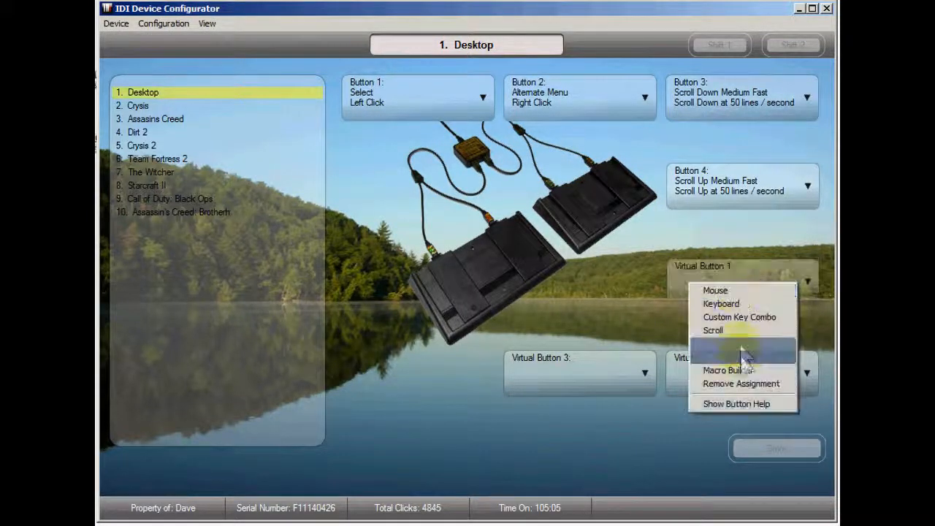
click(743, 371)
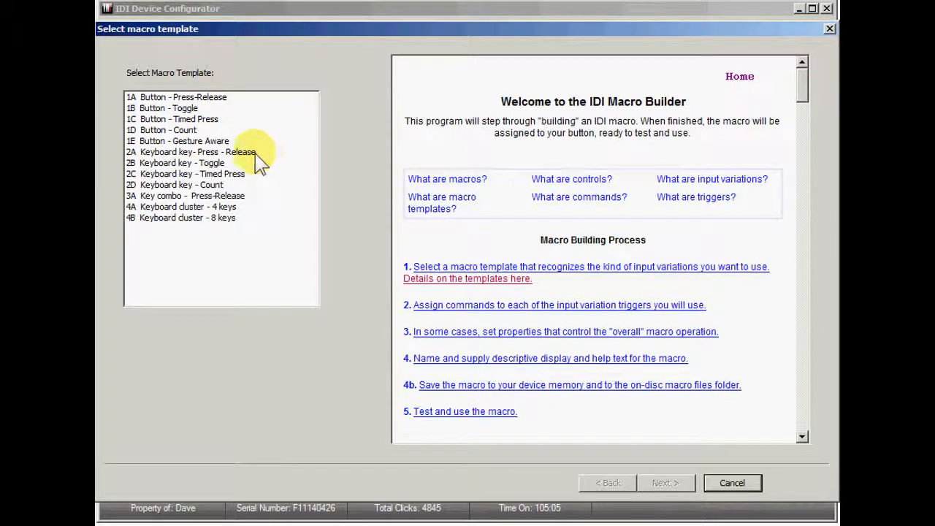
click(207, 153)
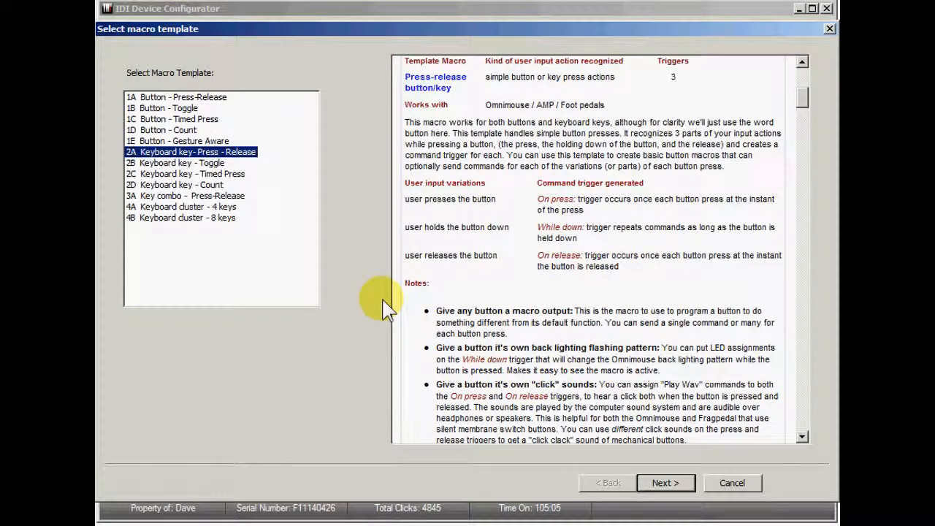
click(661, 480)
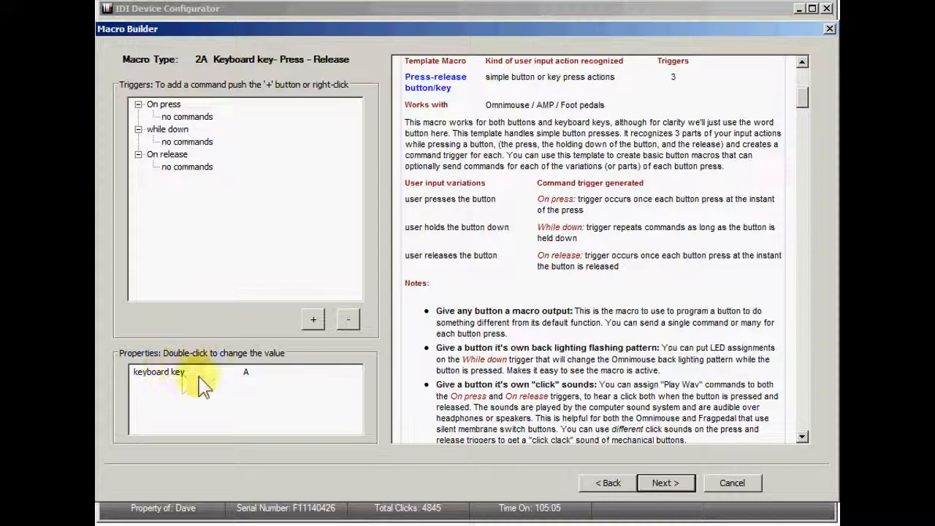
Set the macro's keyboard key property to F6
click(160, 377)
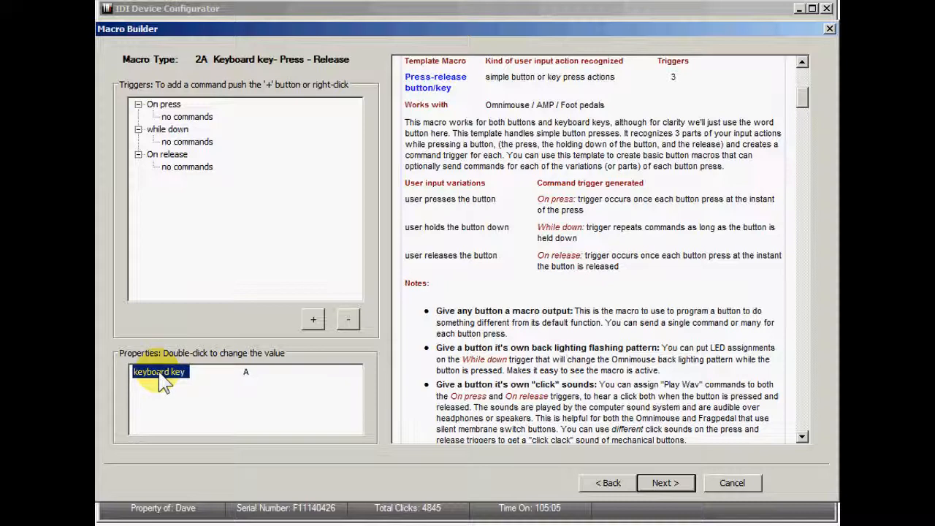
double_click(162, 374)
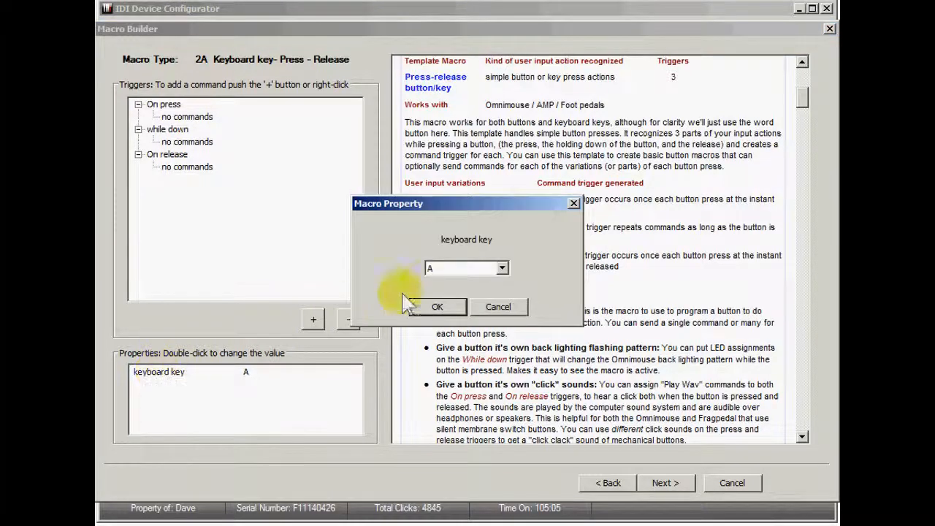
click(503, 268)
drag(506, 57, 504, 184)
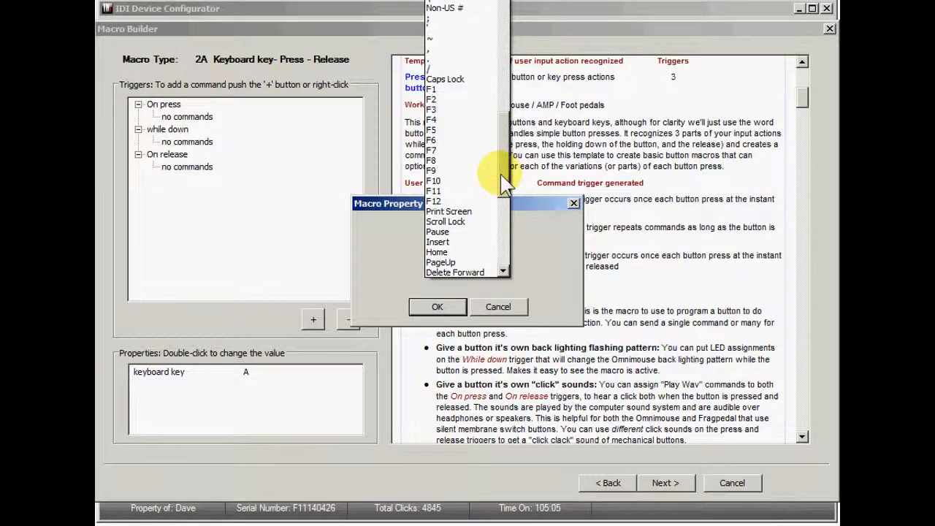
click(452, 141)
click(437, 307)
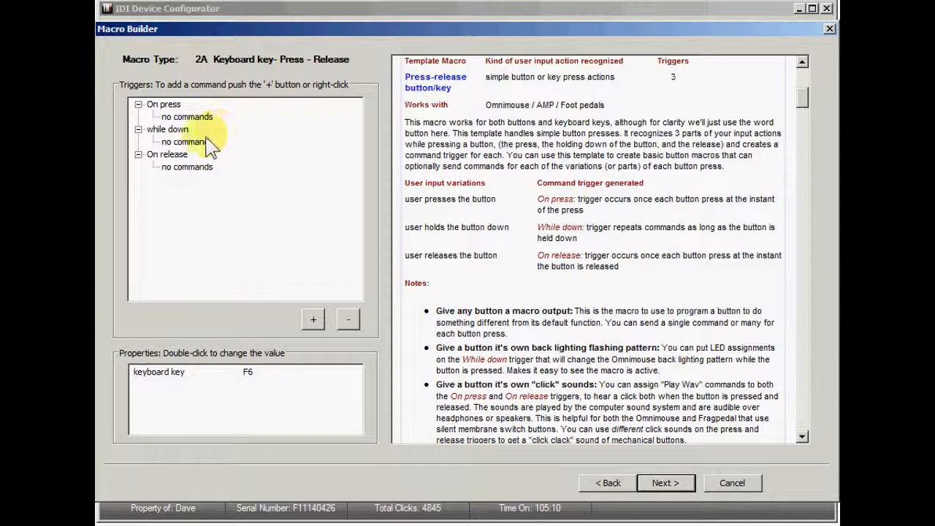
Add a Press a key command to the On press trigger, sending Print Screen as a complete key press
click(189, 119)
click(312, 320)
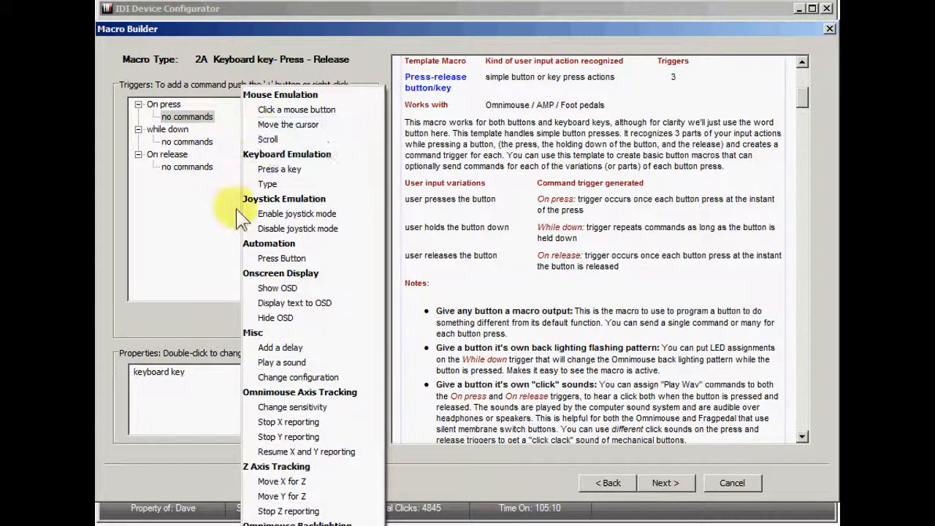
click(219, 232)
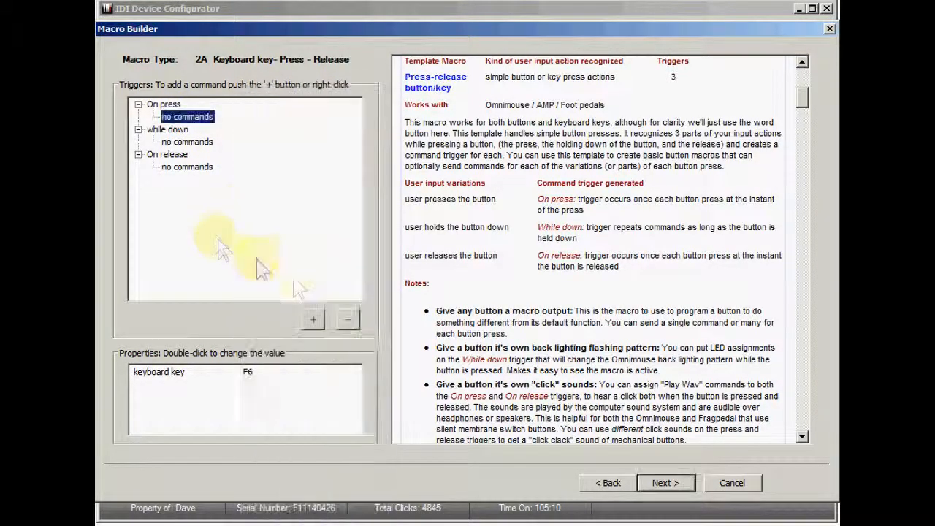
click(316, 319)
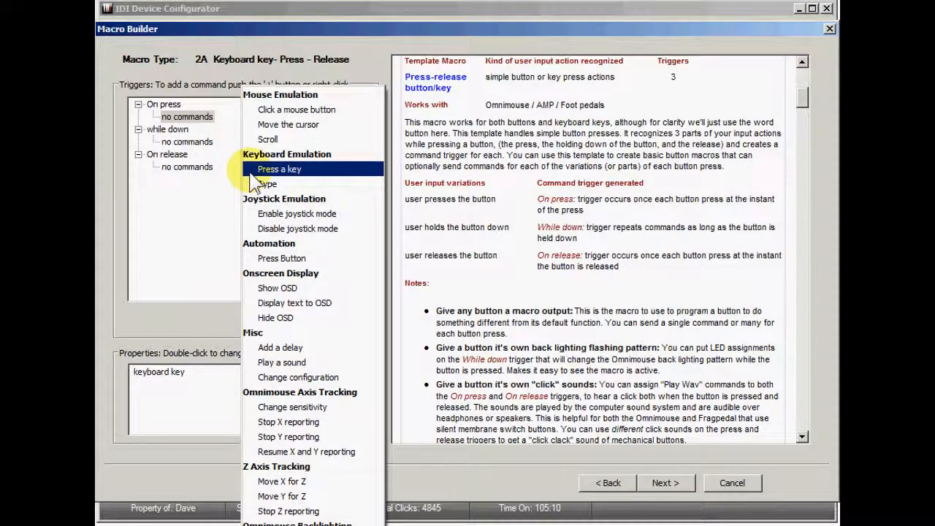
click(273, 169)
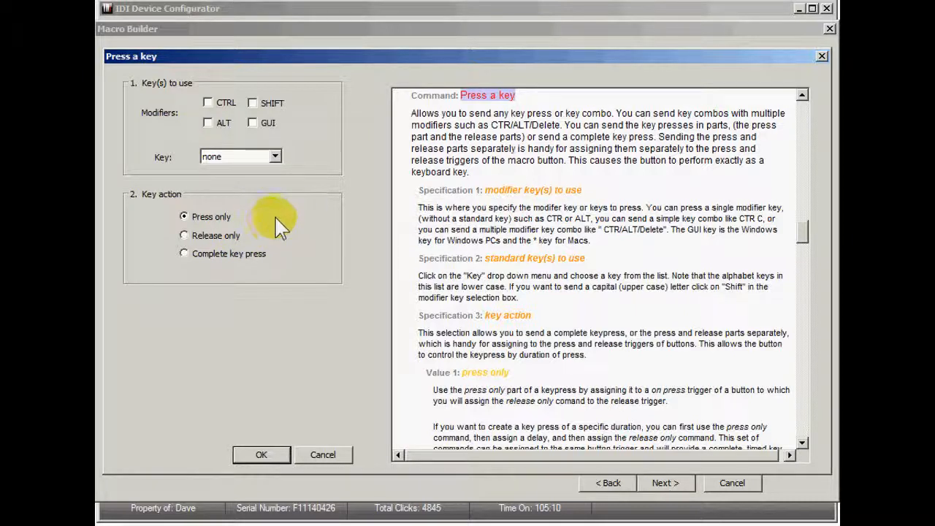
click(275, 158)
drag(274, 186, 278, 355)
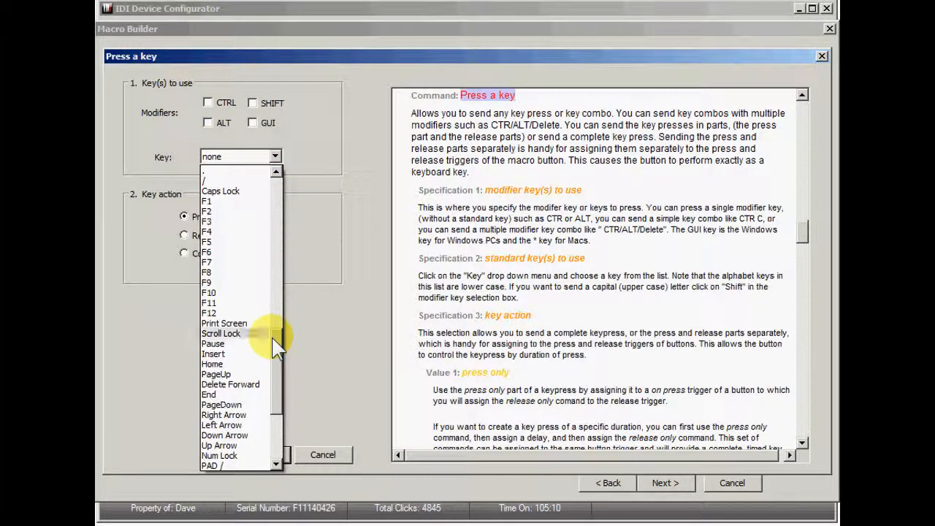
click(246, 323)
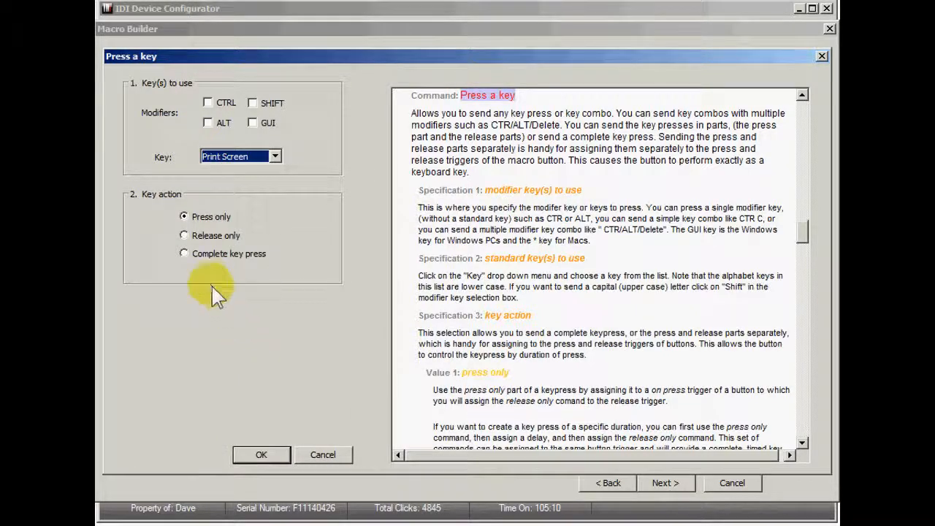
click(184, 256)
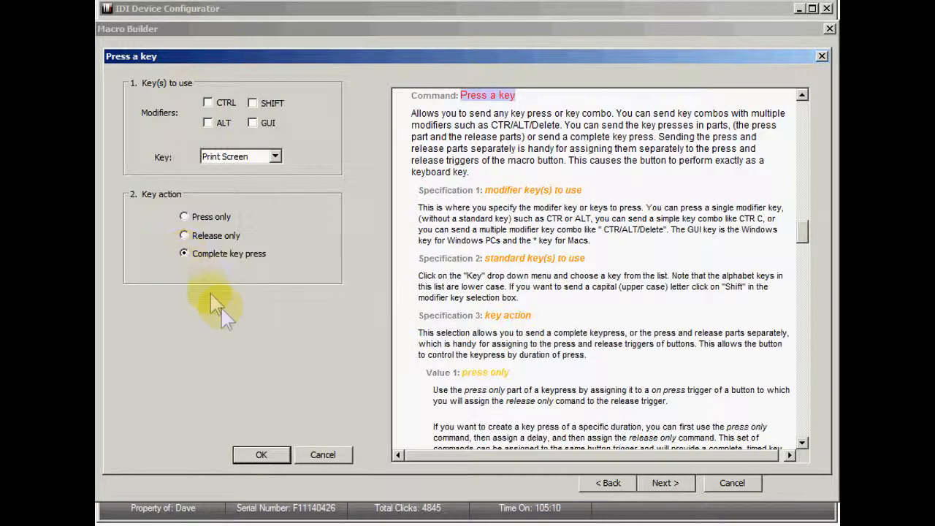
click(263, 455)
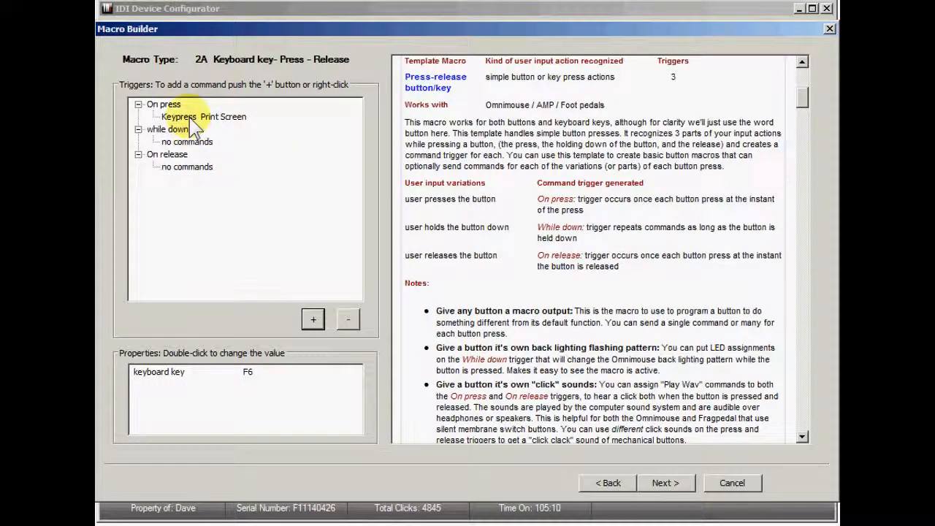
Name the macro file "Print Screen F6.idi" and label the button "F6 Print Screen" with the description "F6 Presses Print Screen"
click(661, 483)
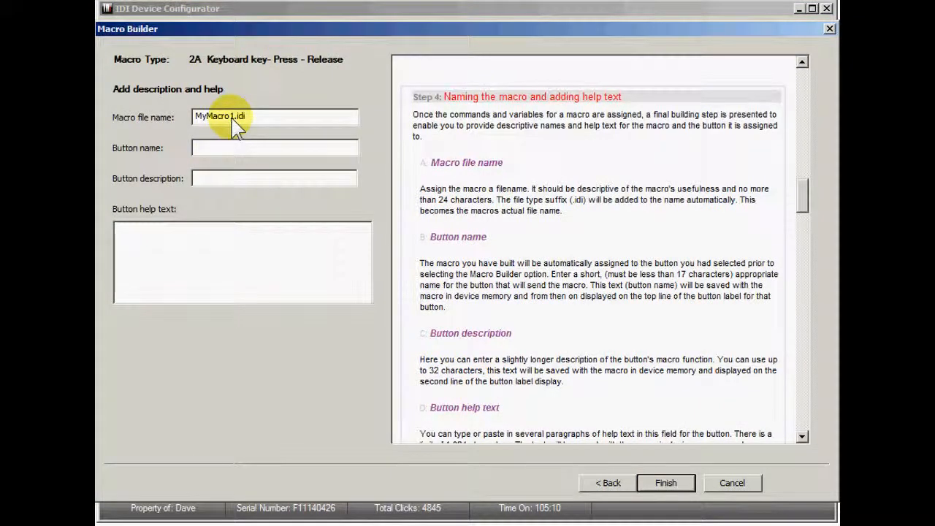
drag(232, 118, 195, 119)
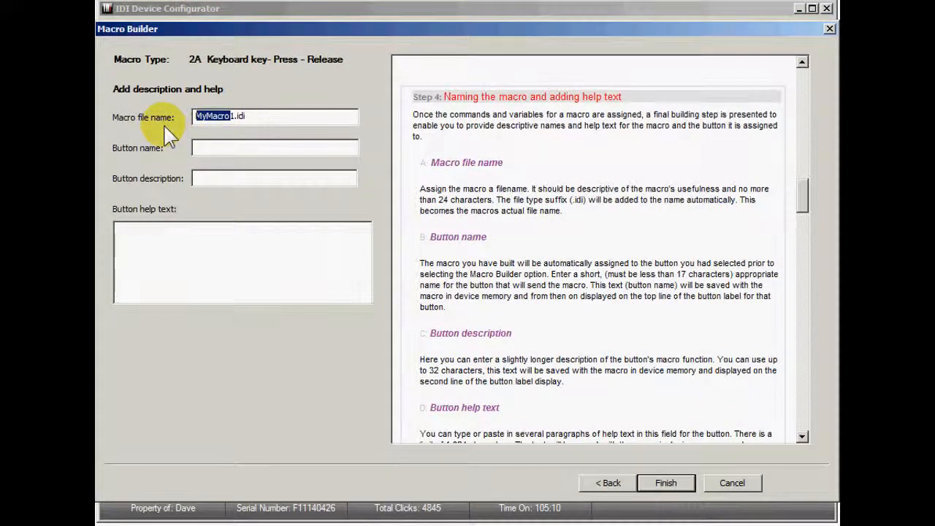
key(BackSpace)
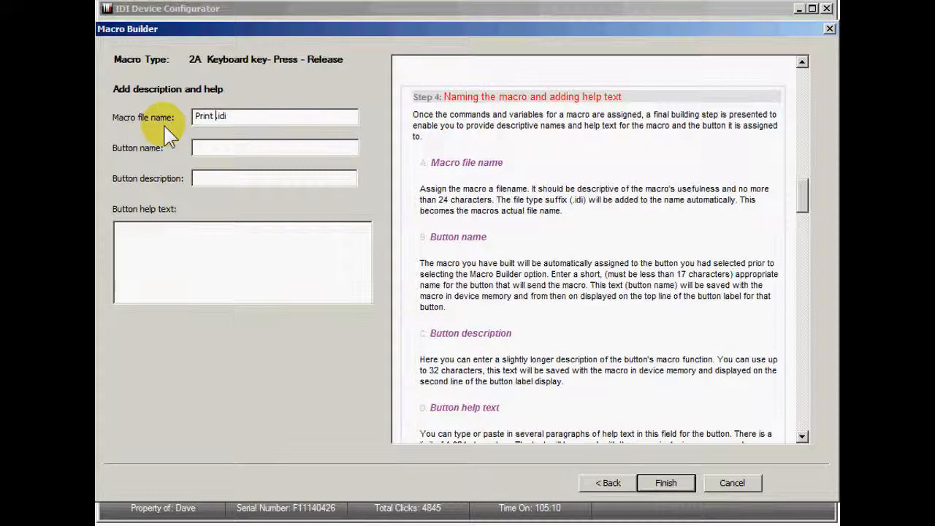
text(en F6)
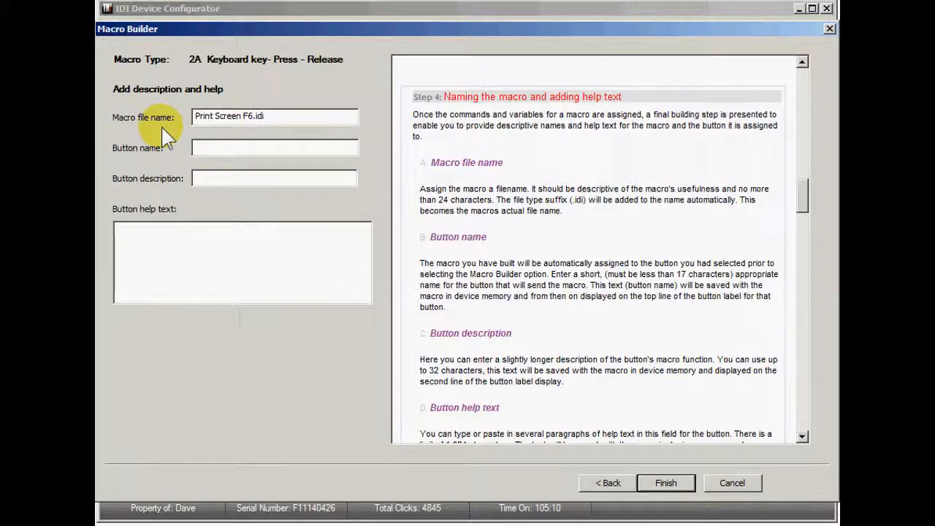
click(203, 152)
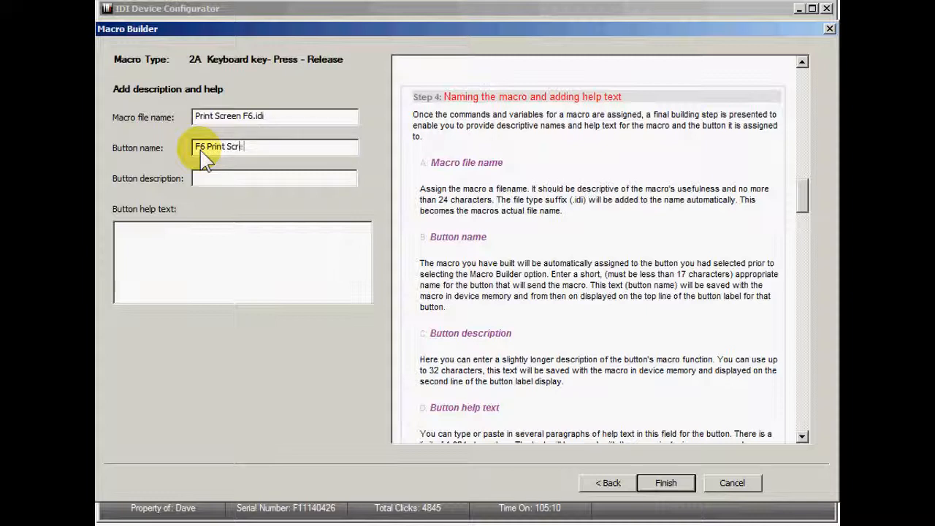
click(208, 180)
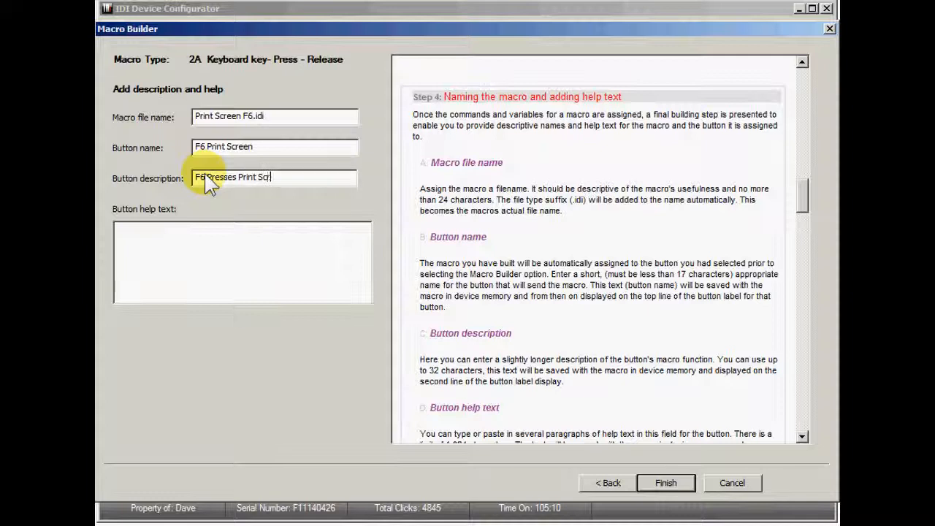
Enter the help text "This is the help info for this key! Check it out. It has its own window!" and finish the macro
click(153, 241)
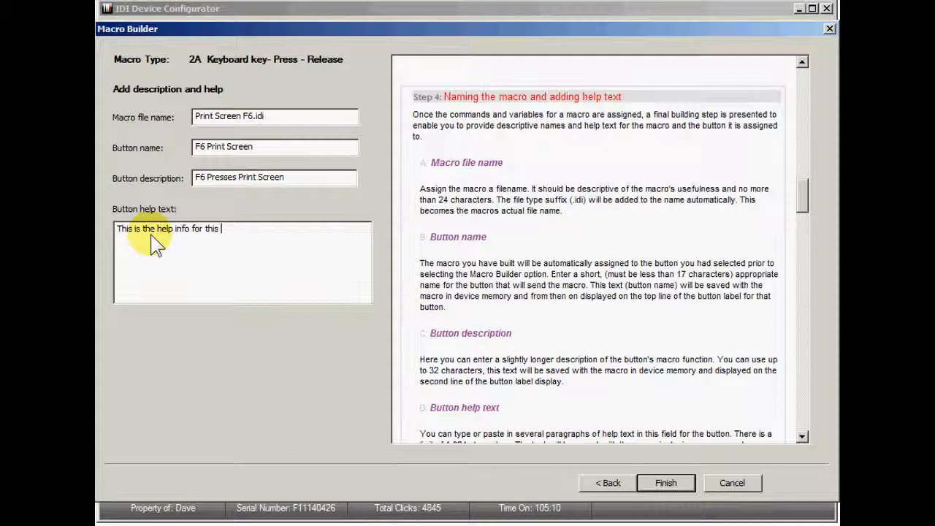
text(y)
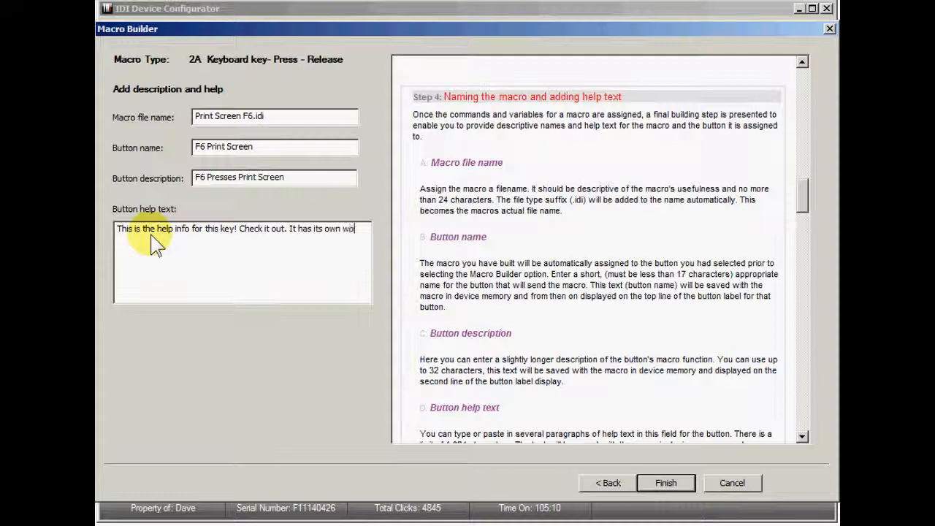
text(ow)
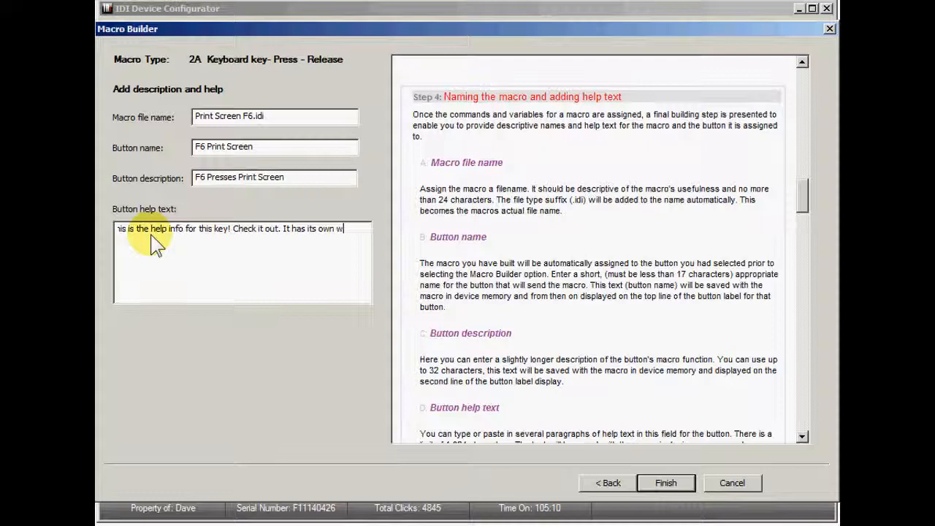
text(ow!)
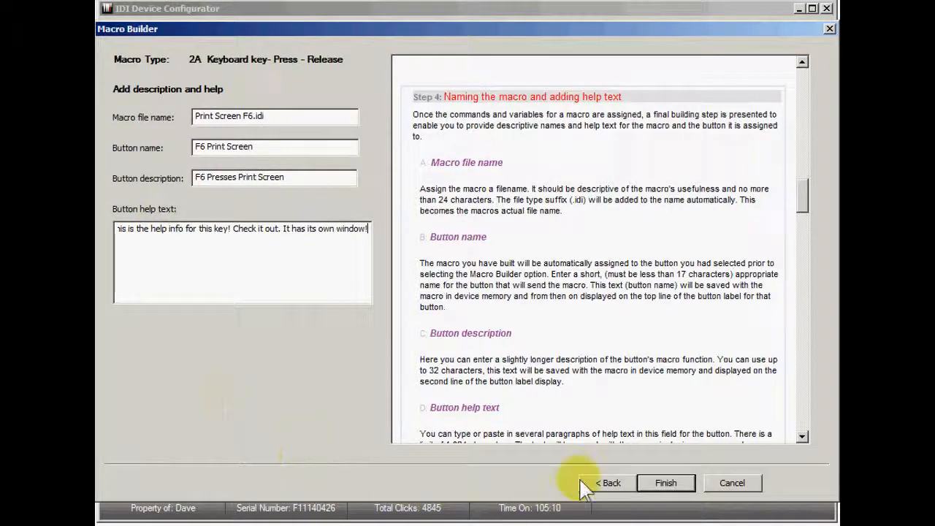
click(661, 483)
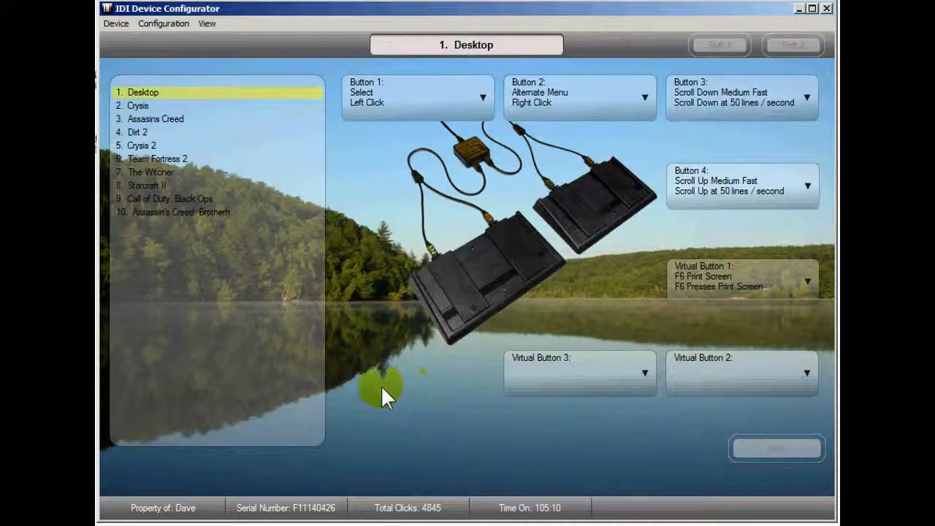
View the button help of Virtual Button 1 and close its window
click(691, 288)
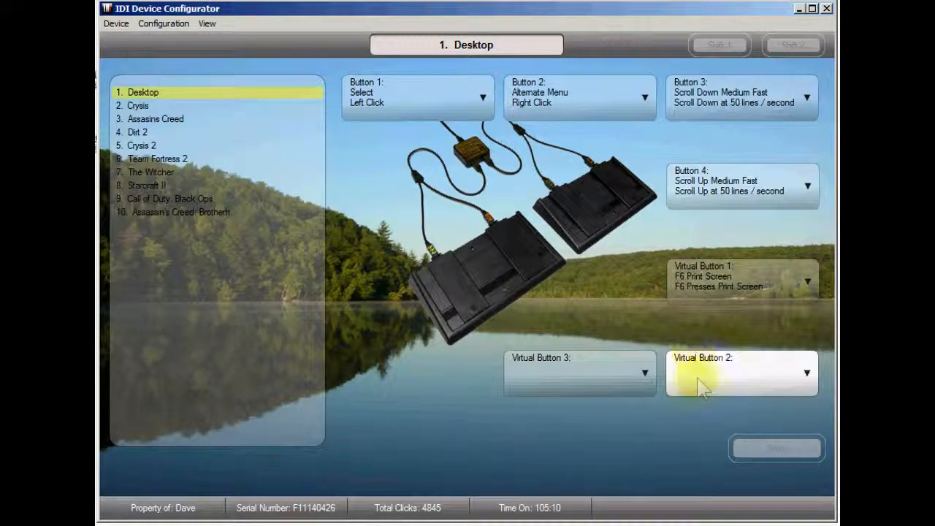
click(707, 296)
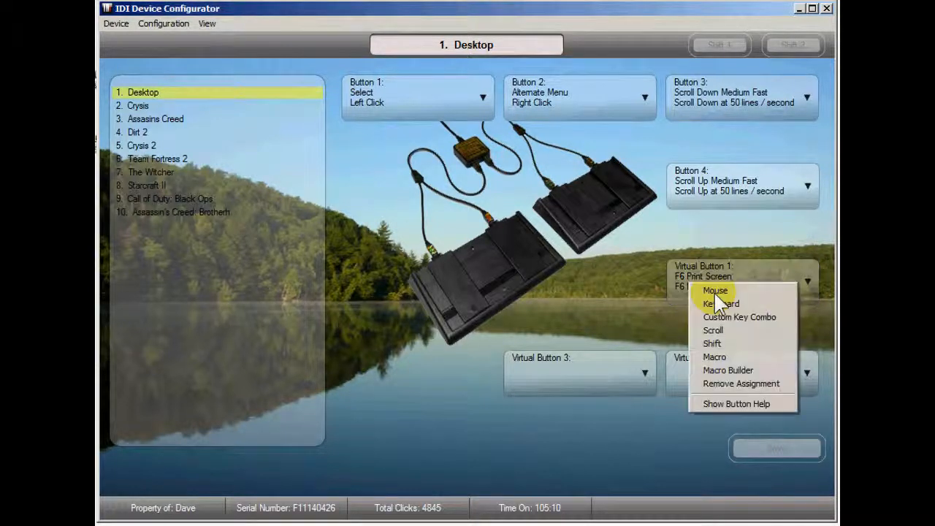
click(728, 406)
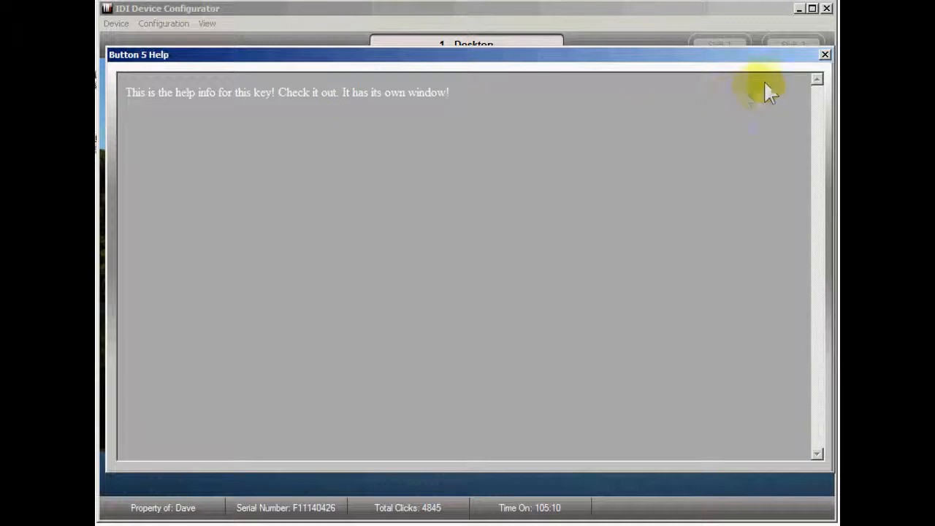
click(824, 57)
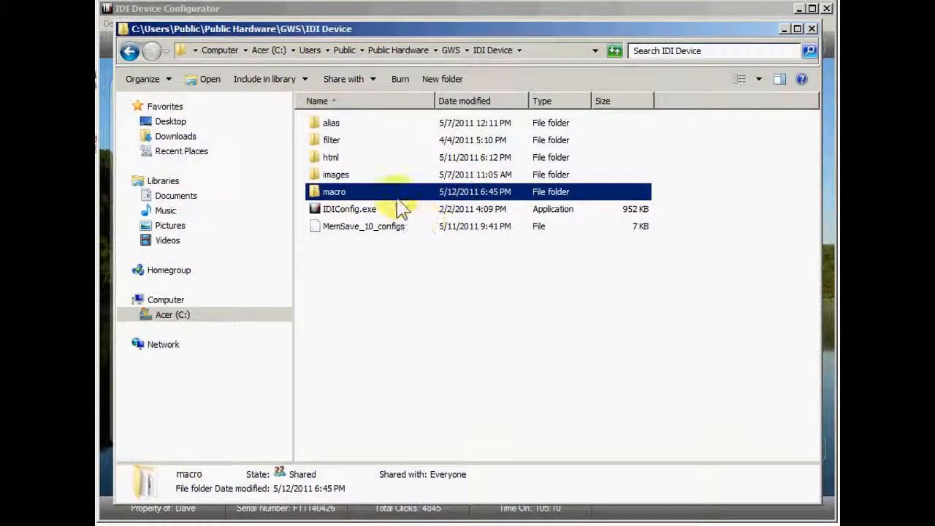
Open Print Screen F6.idi from the macro folder in File Explorer, examine its code, and close the file and folder
double_click(395, 202)
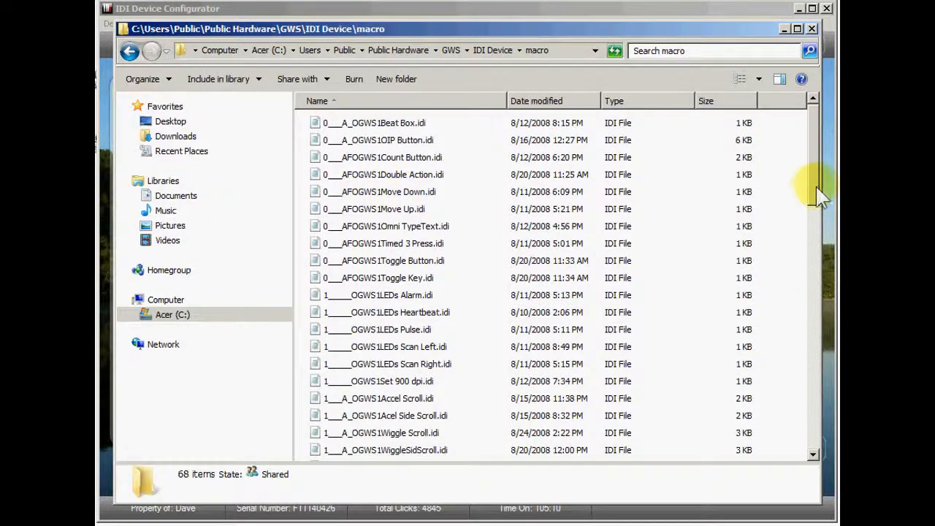
scroll(800, 259, down, 4)
scroll(800, 260, down, 12)
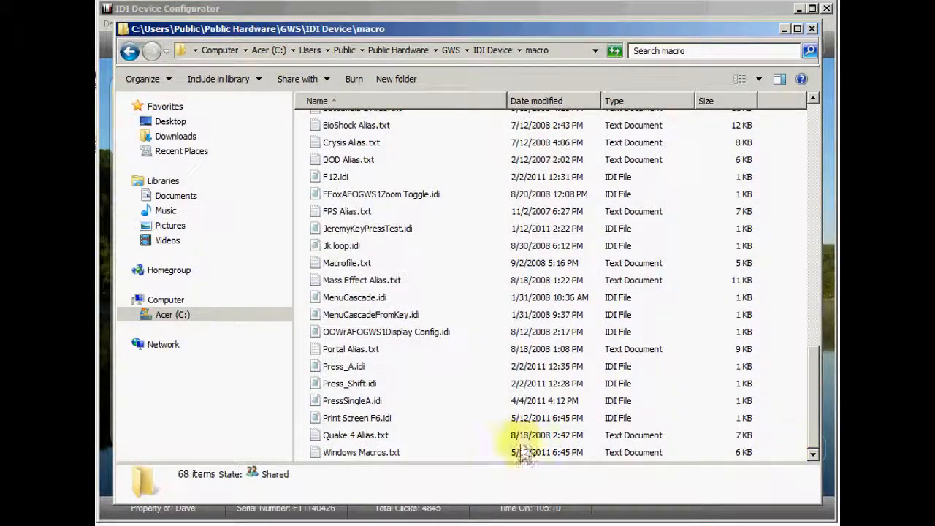
double_click(376, 419)
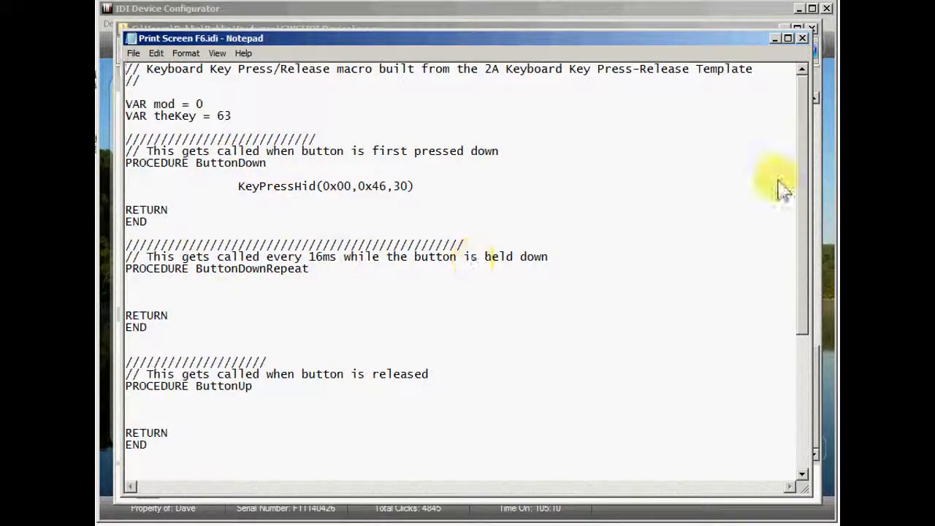
drag(803, 183, 785, 142)
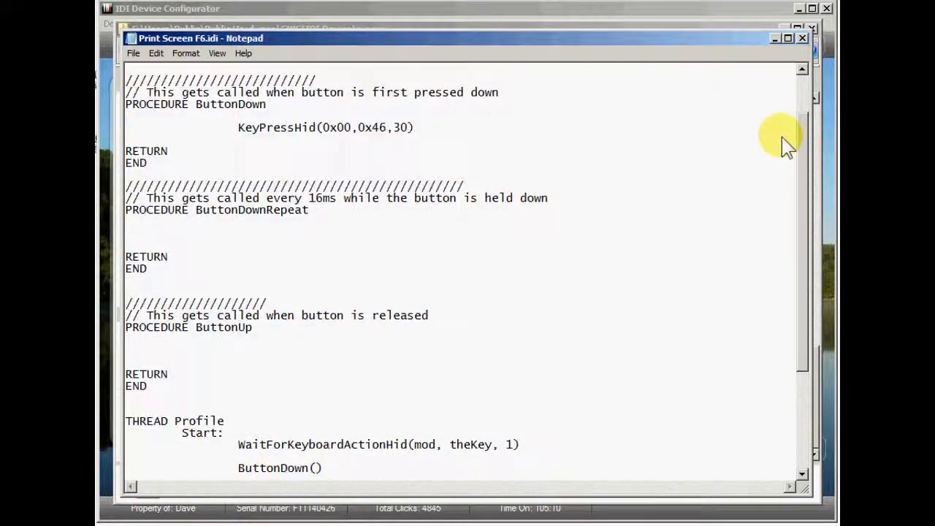
click(802, 38)
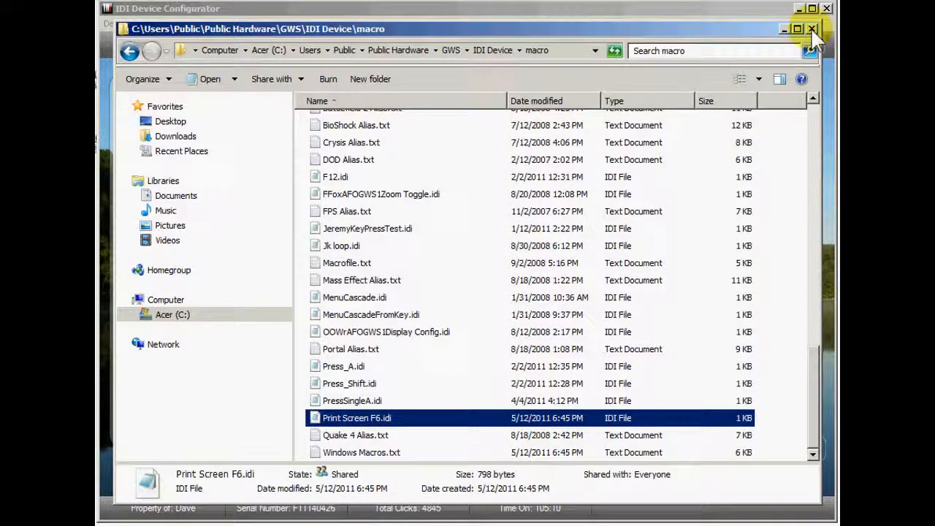
click(811, 28)
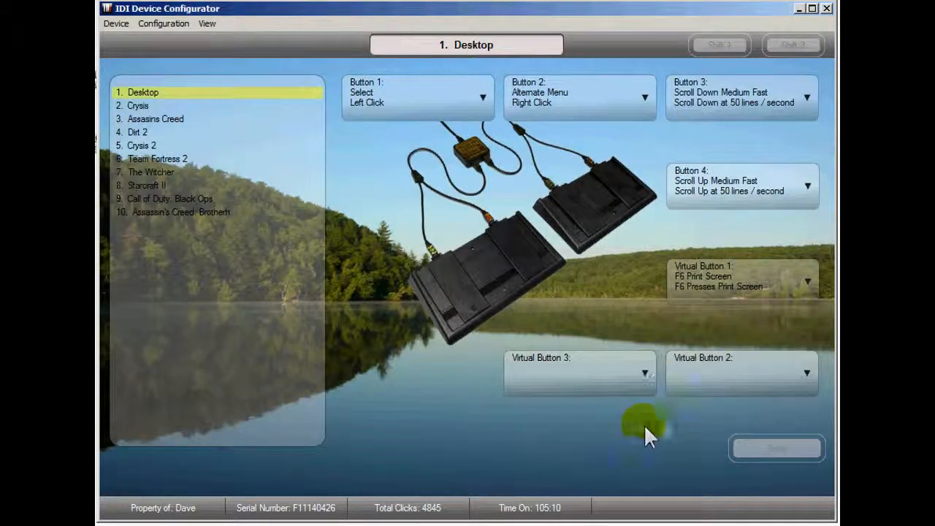
Start a new Macro Builder macro for Virtual Button 2 from the template 2A Keyboard key- Press - Release
click(716, 384)
click(720, 457)
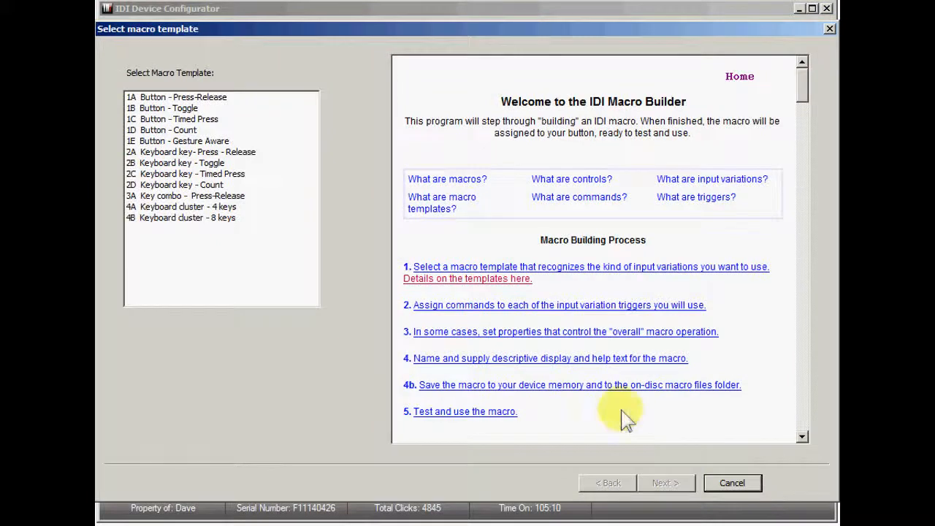
click(185, 152)
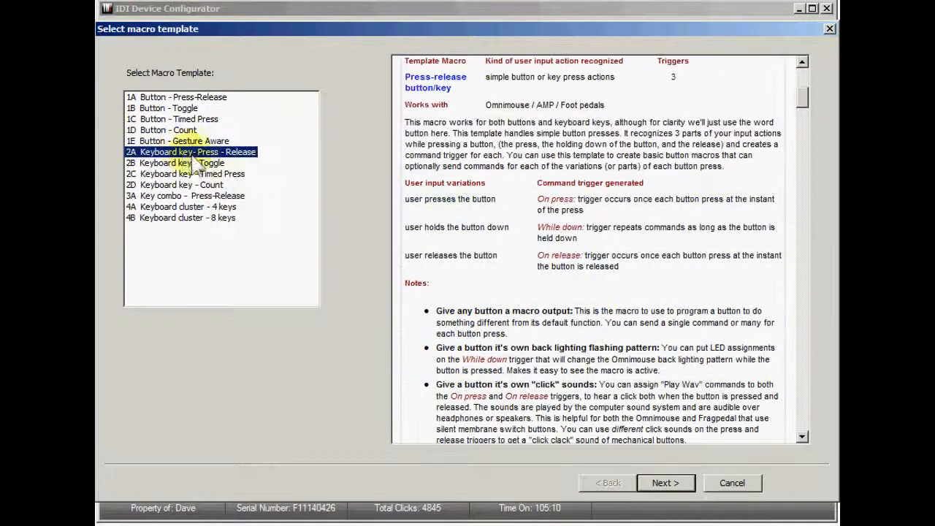
click(663, 483)
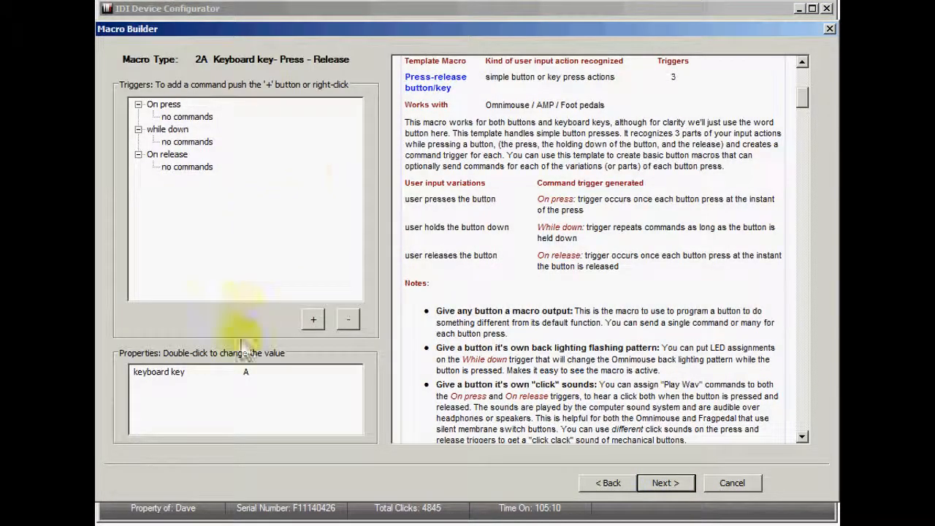
Set the keyboard key property of the Virtual Button 2 macro to F5
double_click(157, 373)
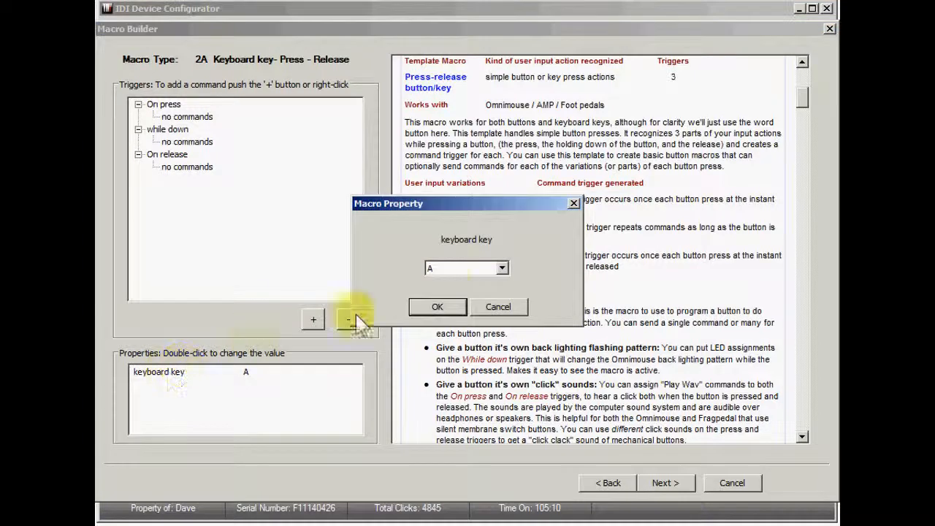
click(502, 268)
scroll(493, 130, down, 10)
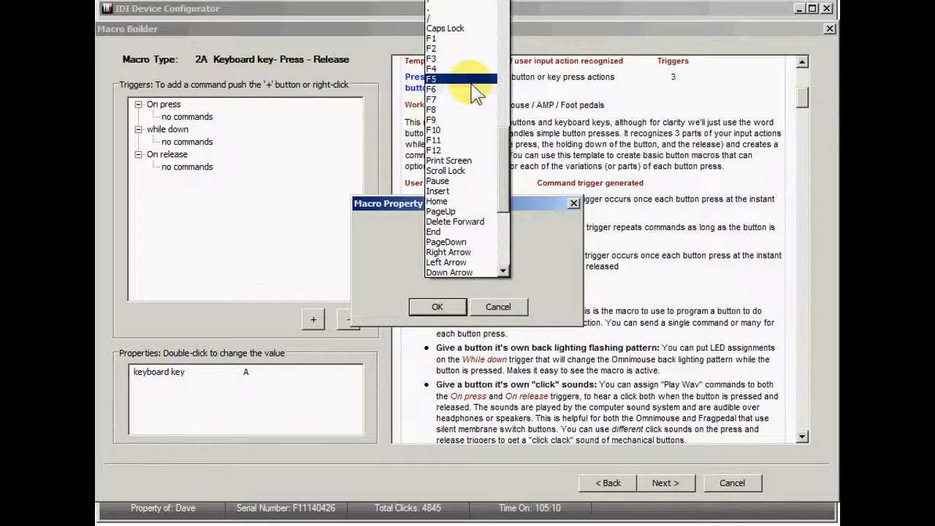
click(475, 79)
click(437, 307)
Add a Click a mouse button command to the On press trigger, using Right Click with Press only
click(187, 117)
click(313, 320)
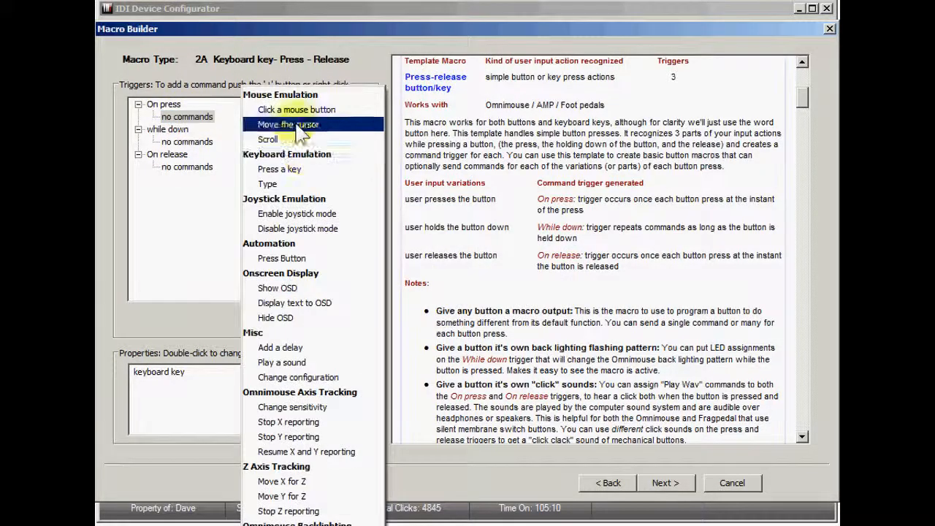
click(292, 108)
click(289, 110)
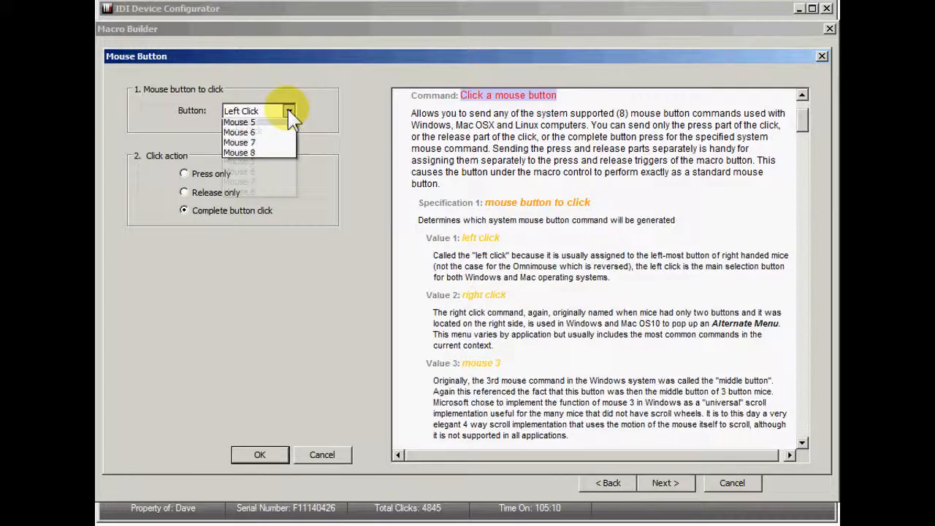
click(268, 122)
click(205, 175)
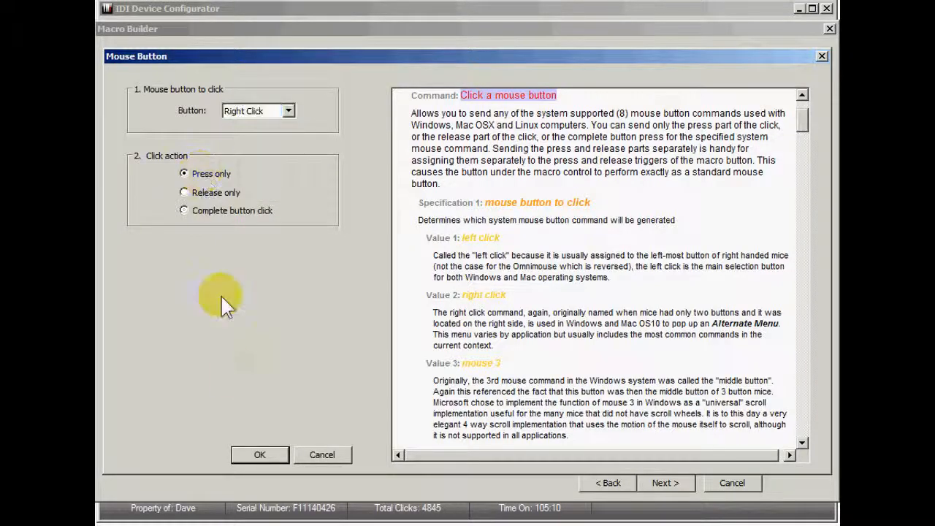
click(259, 455)
Add a Click a mouse button command to the On release trigger, using Right Click with Release only
click(193, 166)
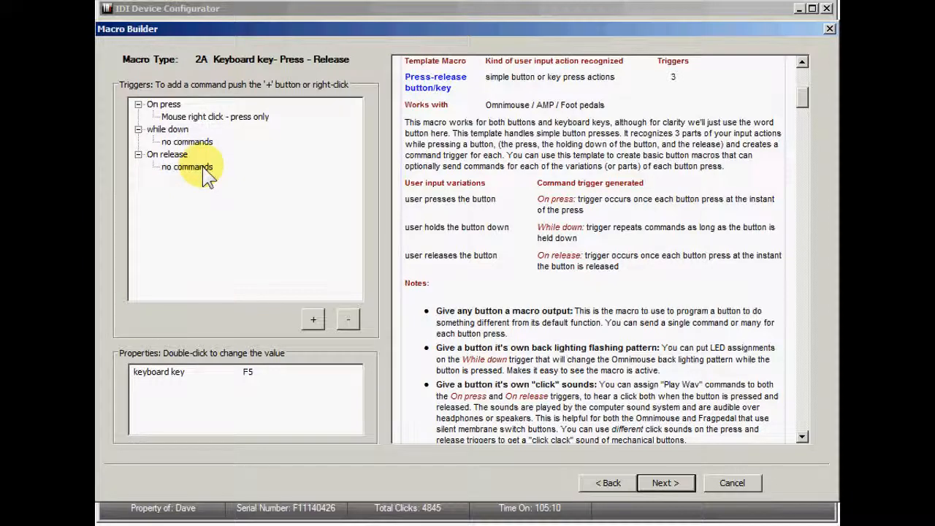
click(197, 168)
click(312, 320)
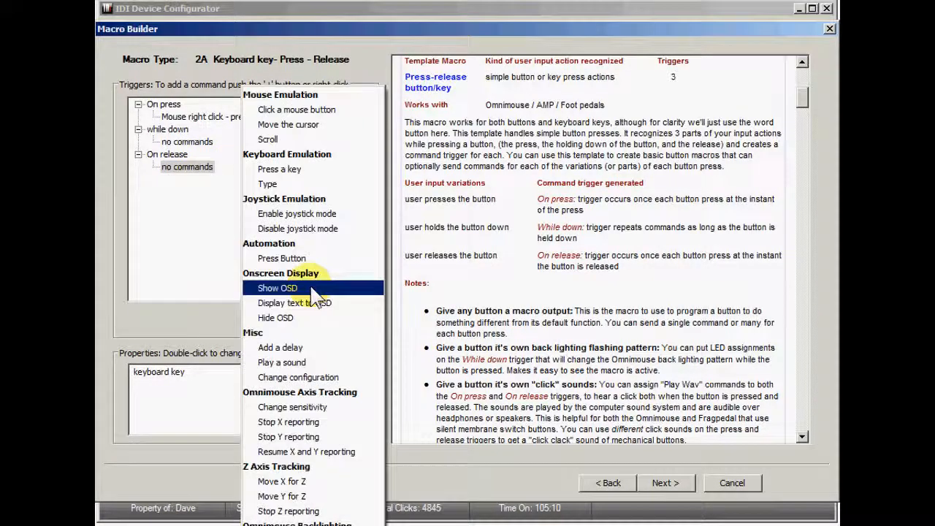
click(295, 110)
click(289, 110)
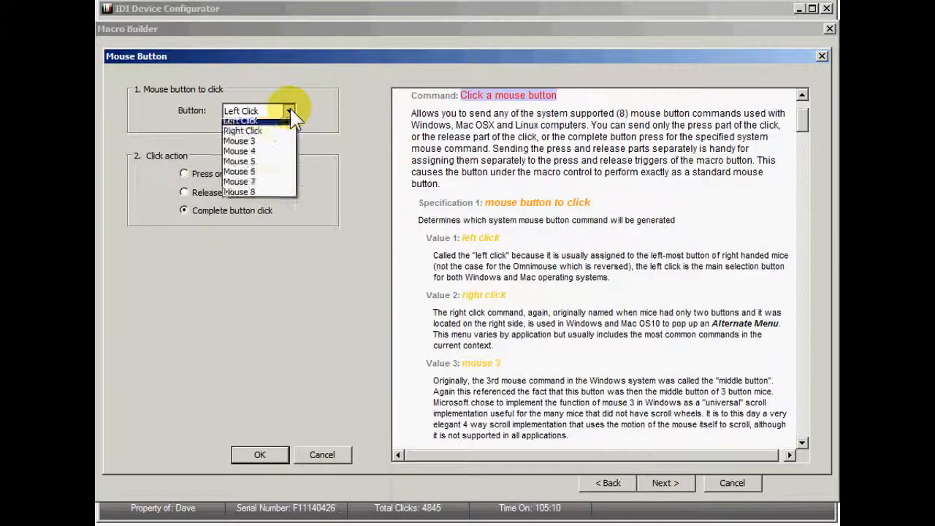
click(274, 139)
click(184, 192)
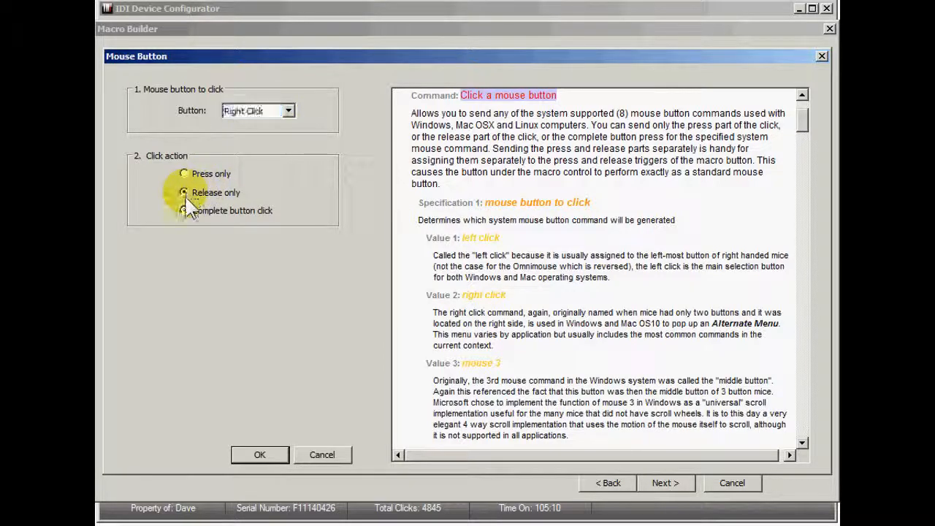
click(260, 454)
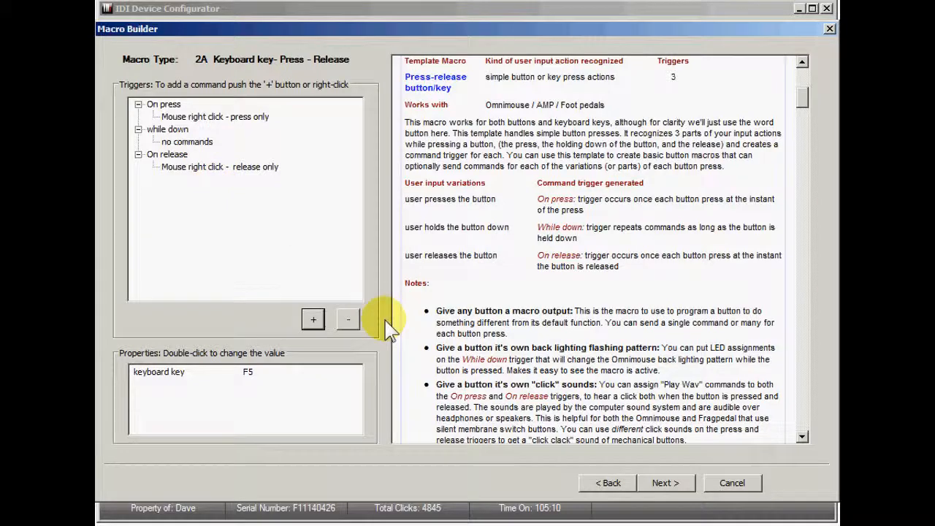
Name the macro file "Right Click F5.idi" and label the button "Right Click F5" with the description "F5 Presses Right Click"
click(664, 483)
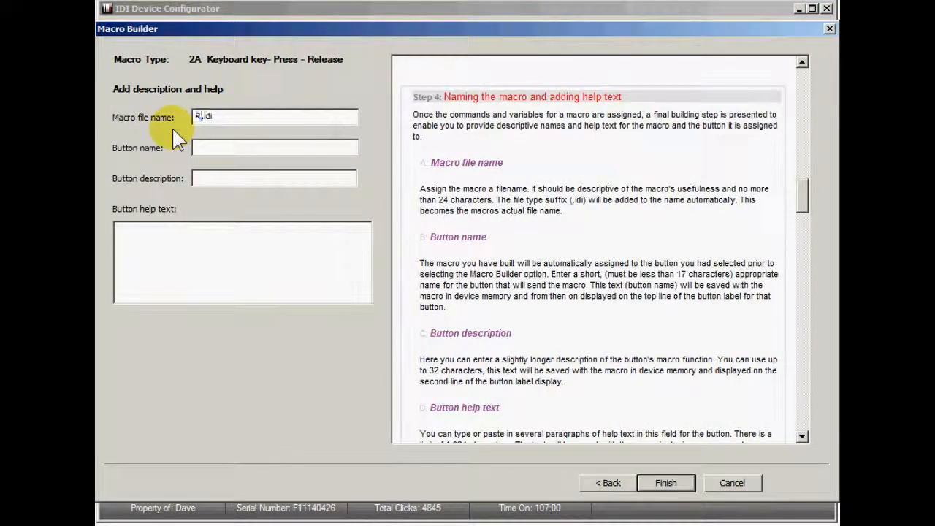
click(206, 148)
text(Right Click F5)
click(206, 183)
text(F)
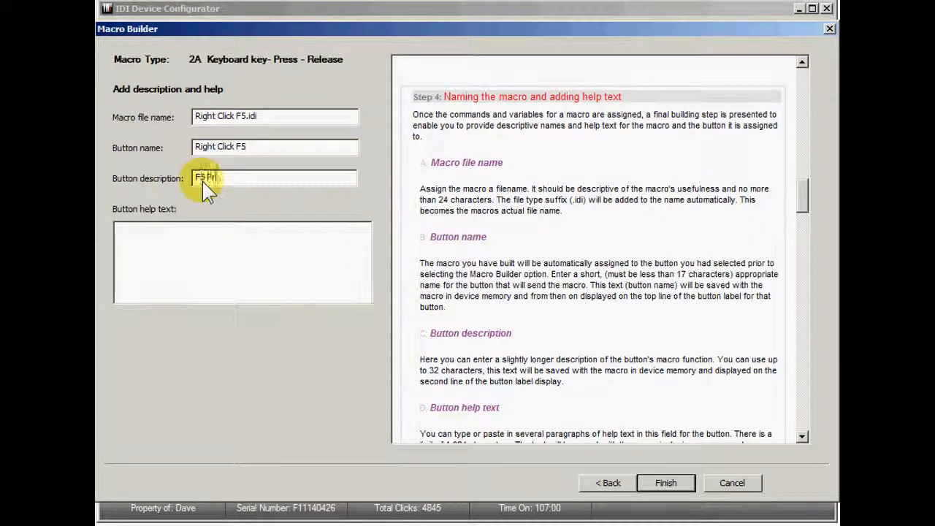
text(5 Presses Right Click)
Enter the help text "This is the help field for the F5 Right Click key.", finish the macro and save the configuration
click(123, 237)
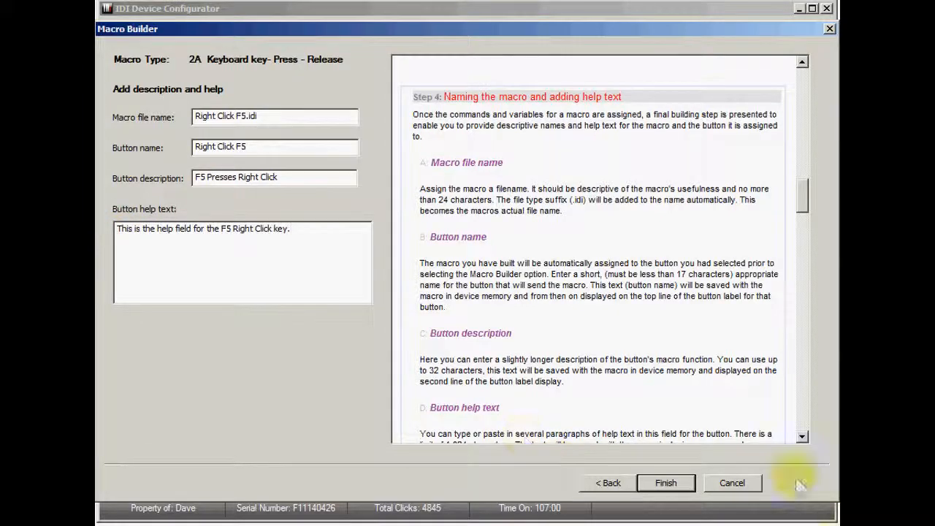
click(657, 485)
click(785, 447)
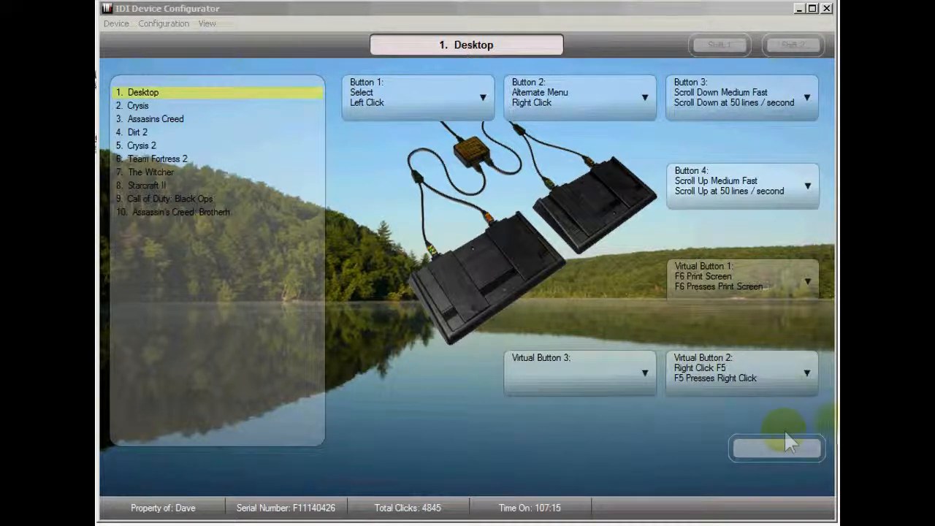
Remove the assignment from Virtual Button 2 and start a new macro on it from the 2B Keyboard key - Toggle template
click(772, 375)
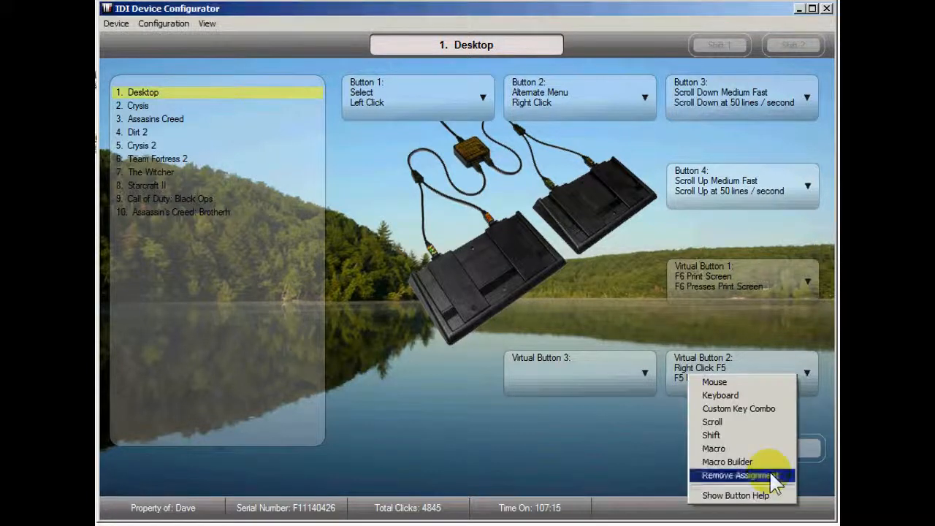
click(770, 473)
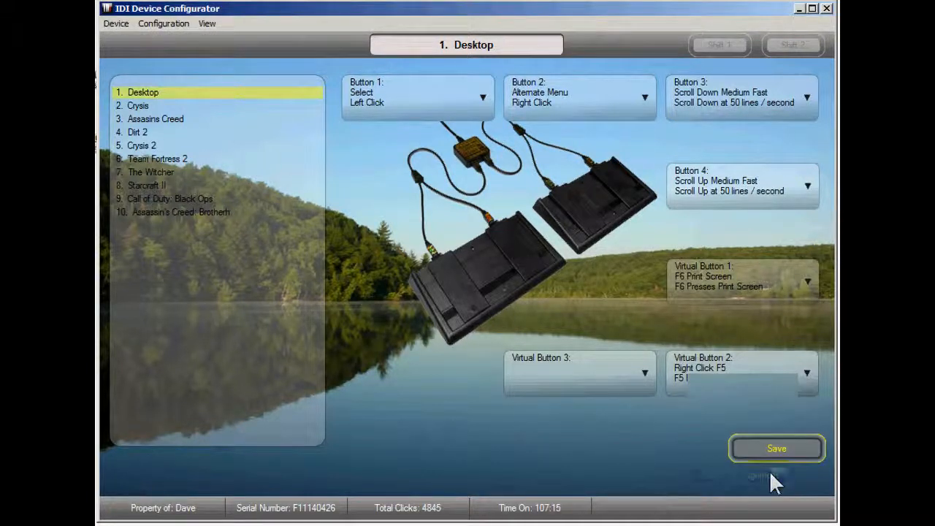
click(761, 385)
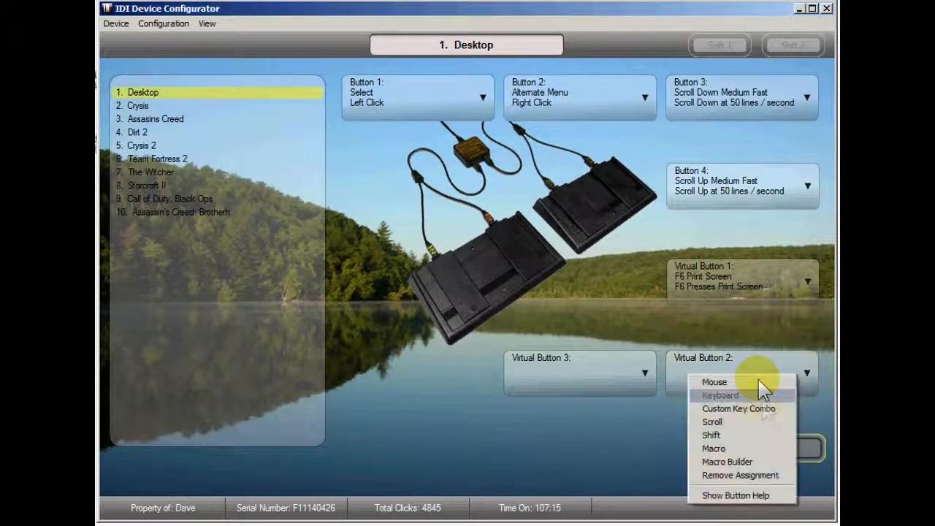
click(767, 461)
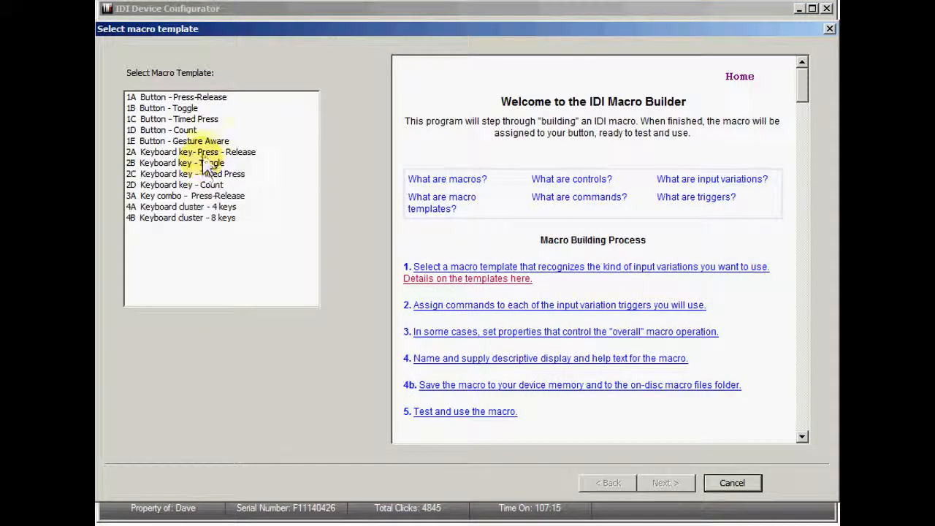
click(199, 163)
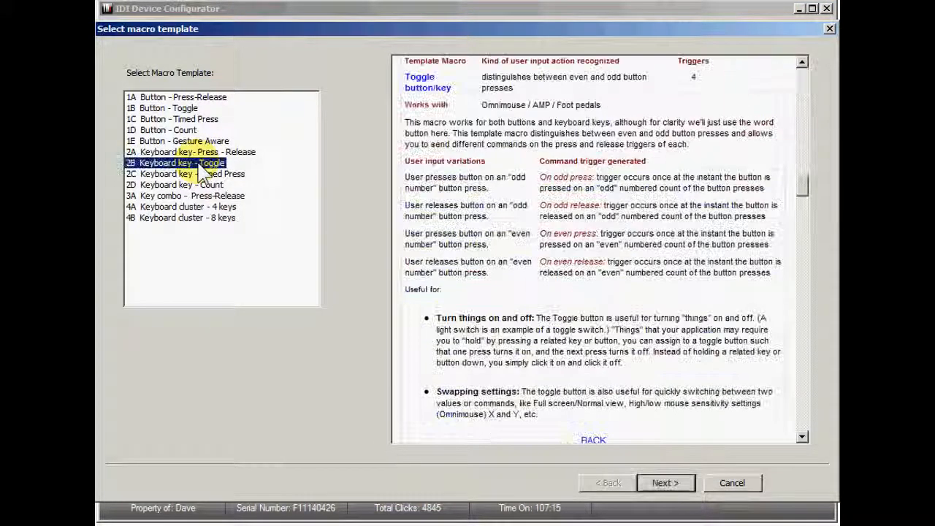
click(663, 483)
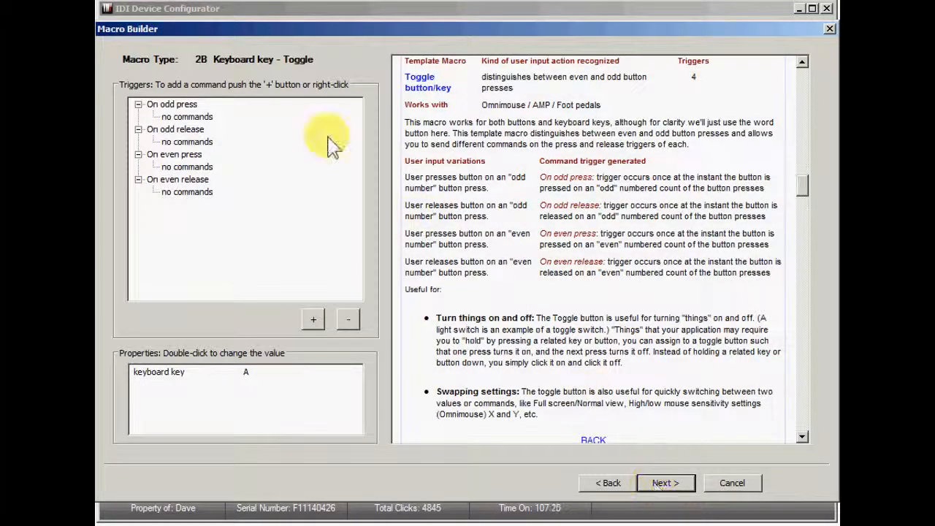
Add a Click a mouse button command to the On odd press trigger, using Right Click with Press only
click(181, 116)
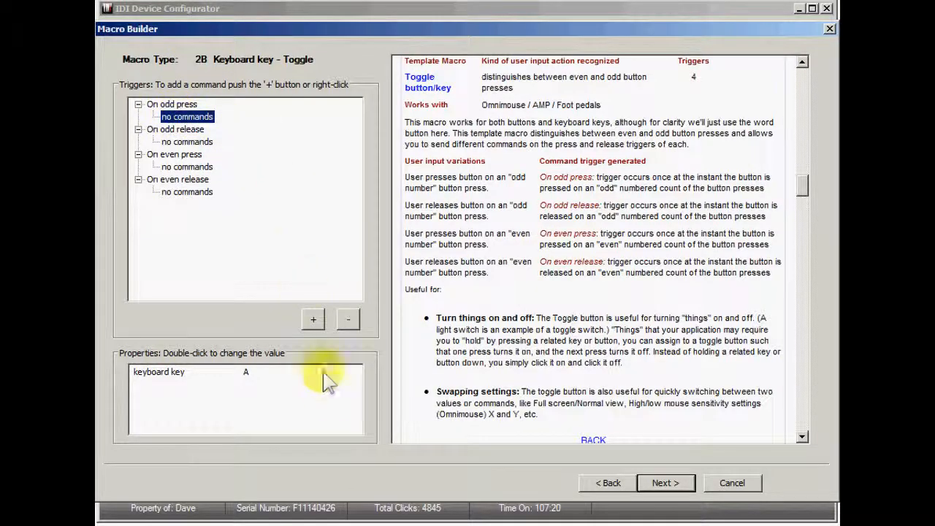
click(313, 319)
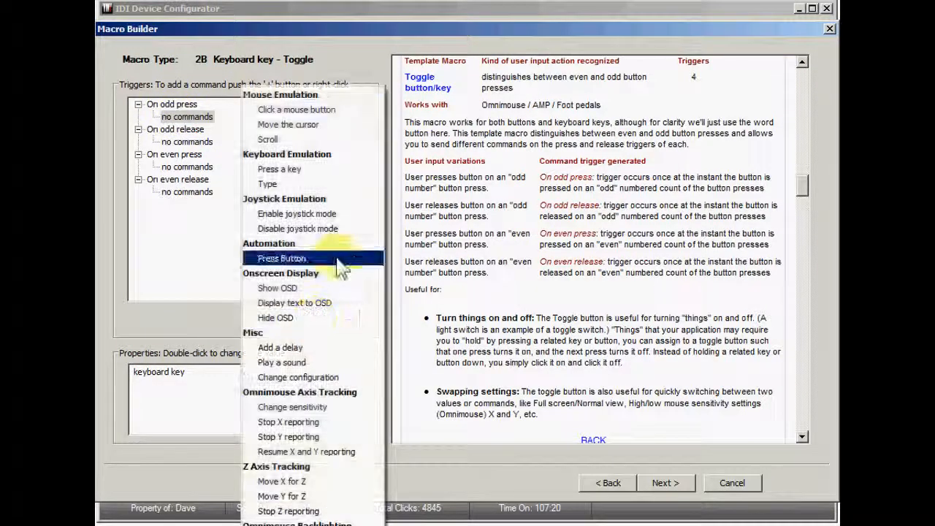
click(350, 111)
click(288, 111)
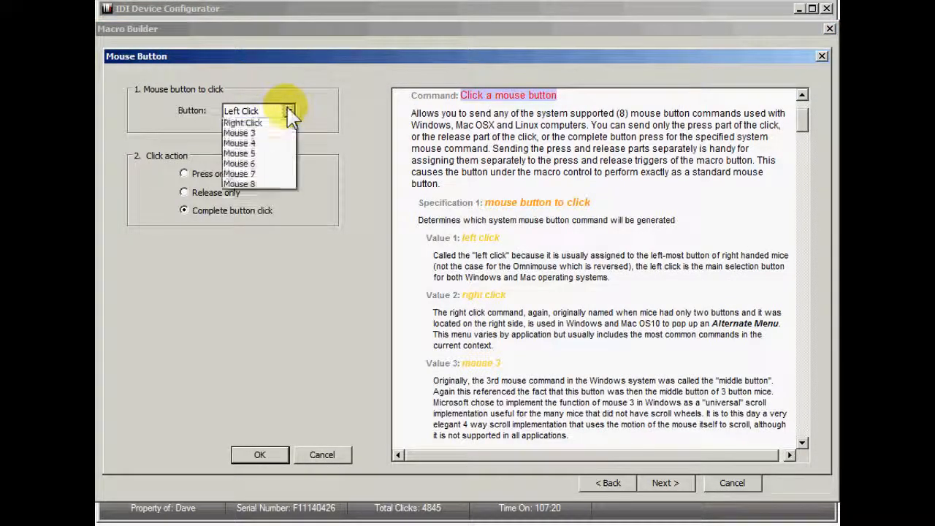
click(289, 124)
click(208, 174)
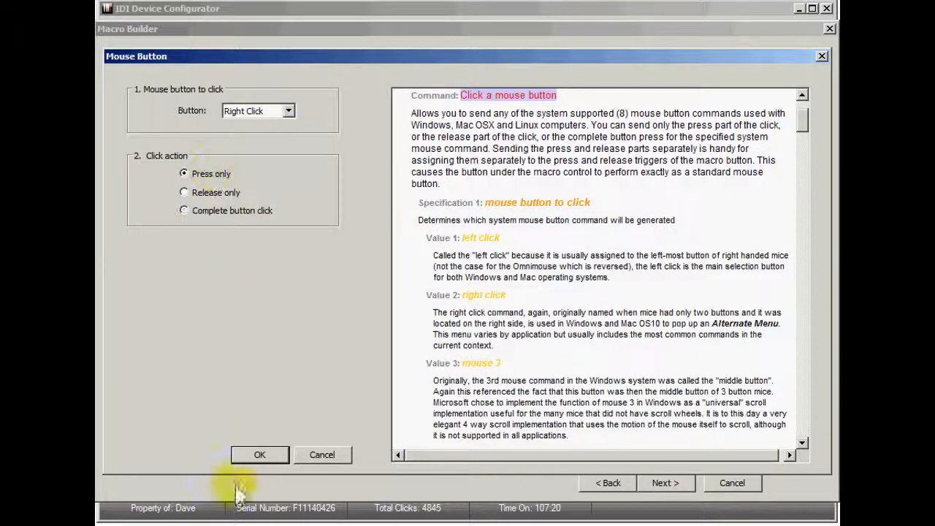
click(259, 455)
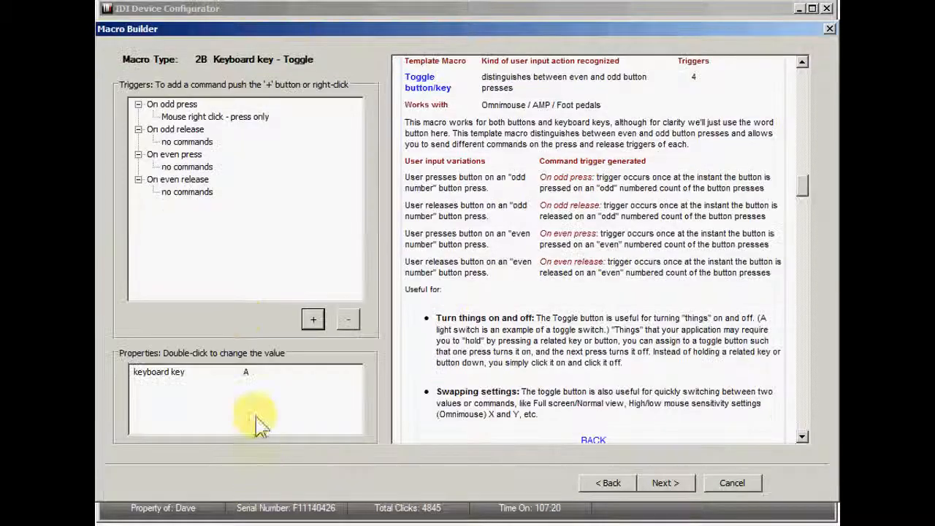
Add a Click a mouse button command to the On even press trigger, using Right Click with Release only
click(188, 168)
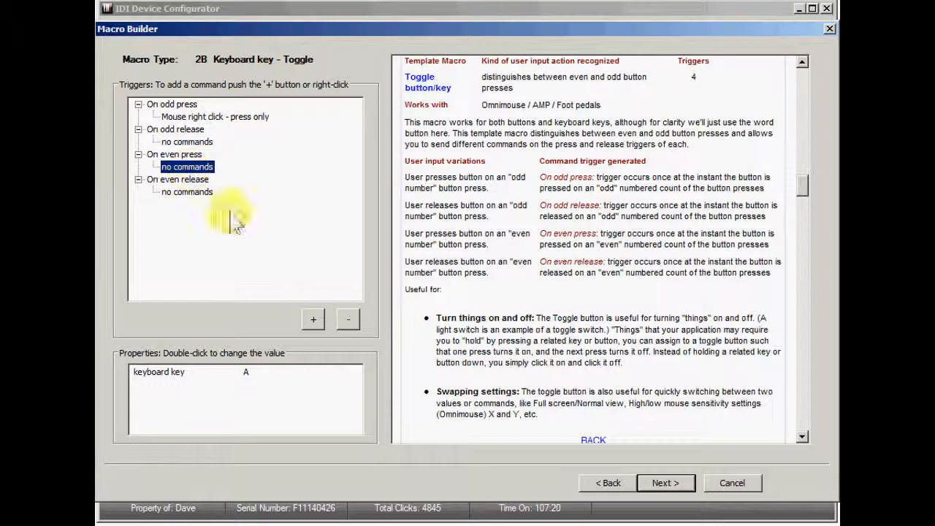
click(313, 319)
click(312, 109)
click(289, 110)
click(278, 136)
click(219, 193)
click(252, 457)
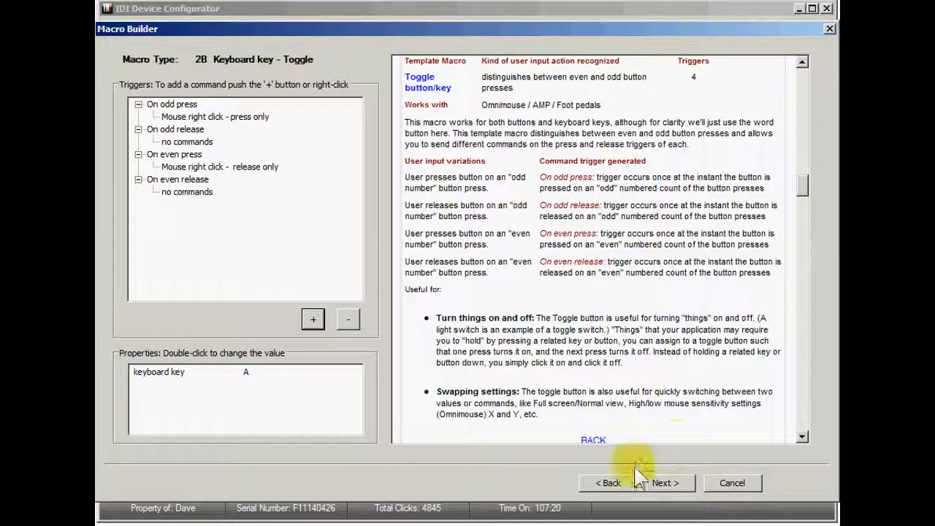
Set the toggle macro's keyboard key property to F5
double_click(164, 380)
click(502, 266)
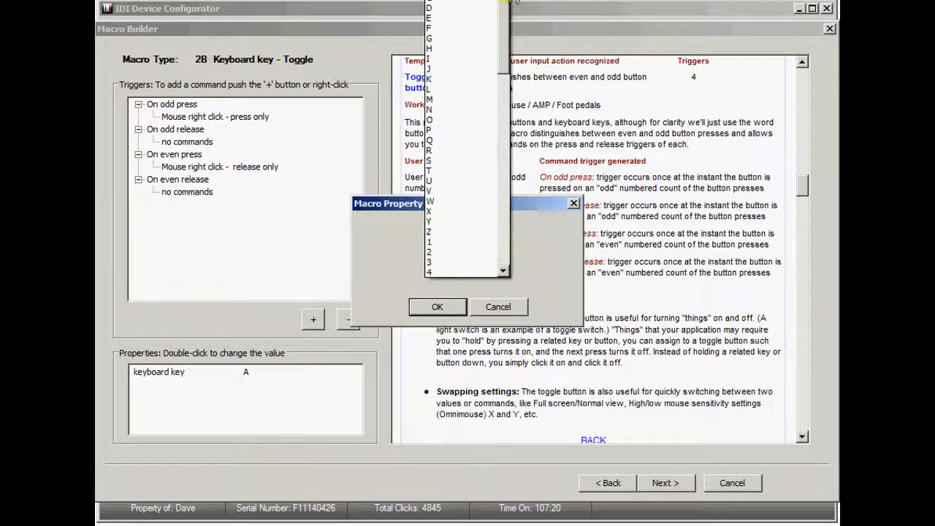
drag(503, 8, 501, 135)
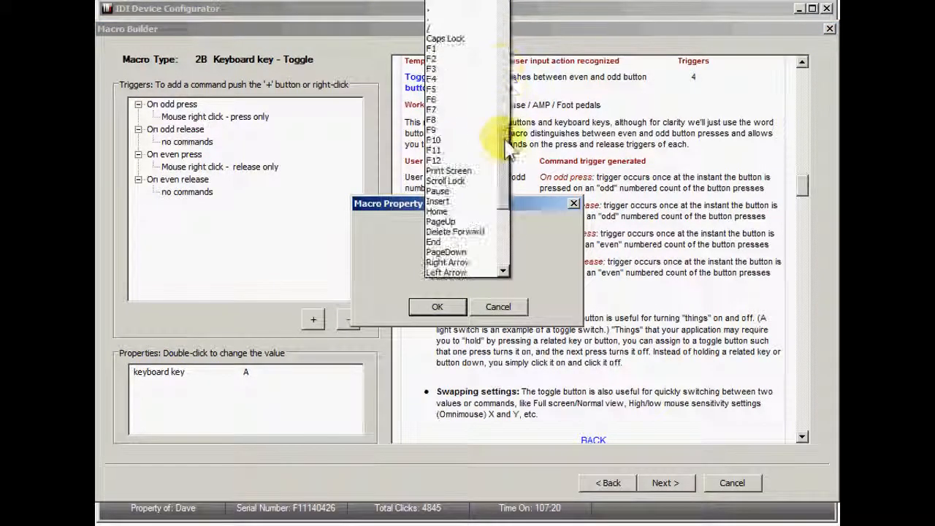
click(488, 89)
click(432, 306)
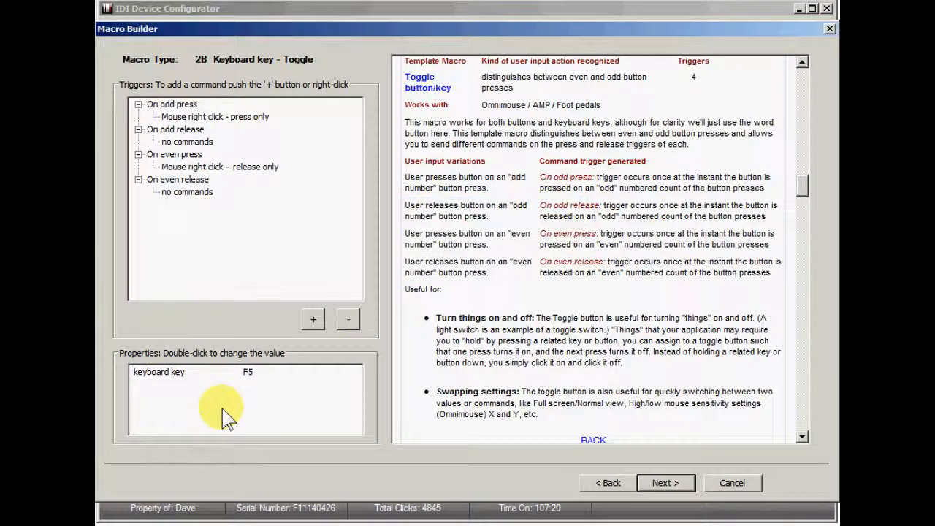
Name the macro file "Right Click Toggle F5.idi" and label the button "Right Click Toggle F5" with the description "F5 Presses Right Click as Toggle"
click(665, 484)
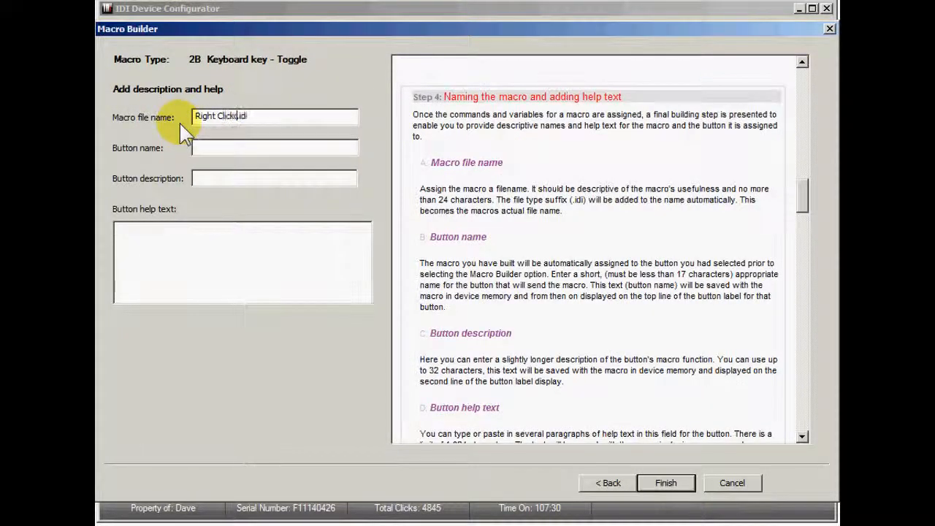
click(197, 147)
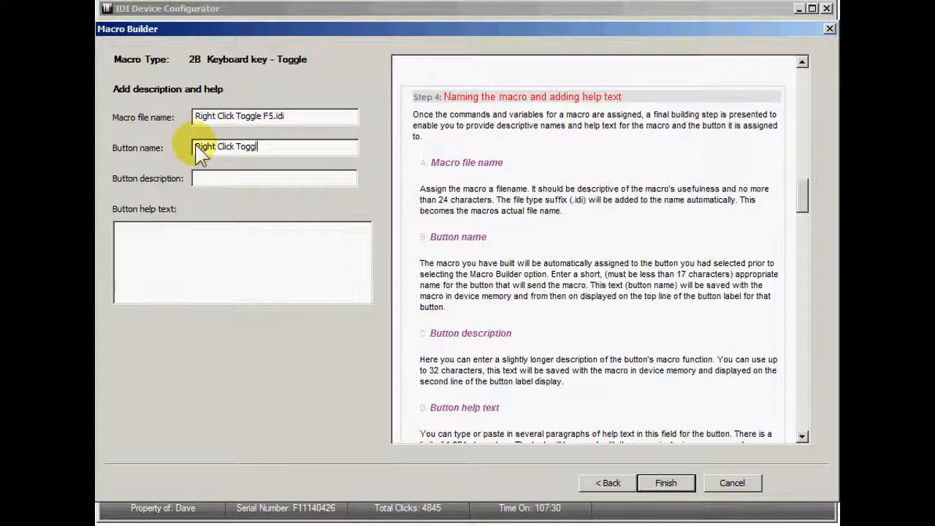
click(202, 181)
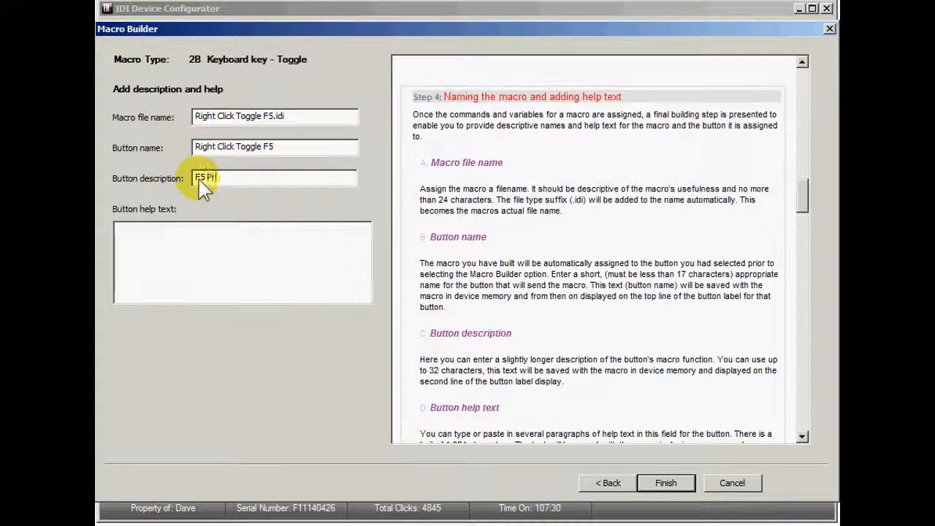
text(F5 Presses Right Click as Toggl)
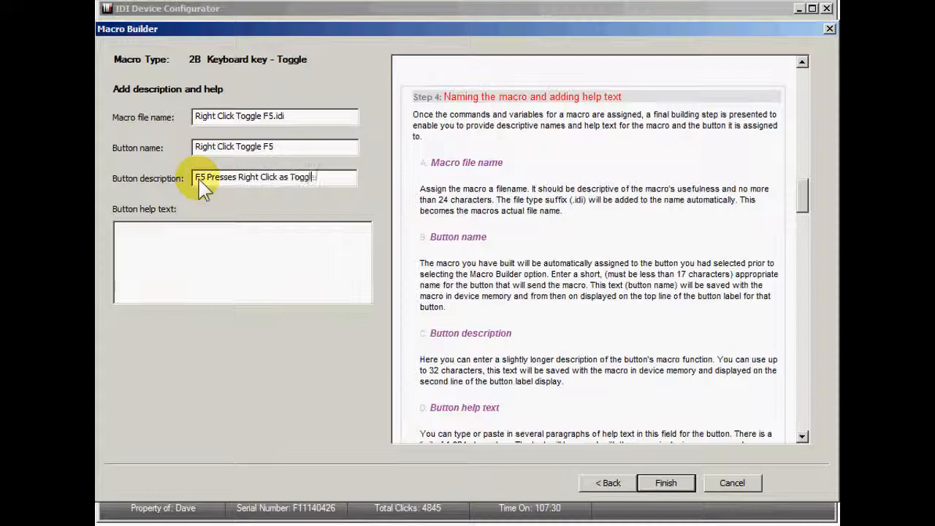
text(e)
Enter the help text "This is where the help notes will go for the Right Clcik Toggle", finish the macro and save the configuration
click(178, 233)
text(This is)
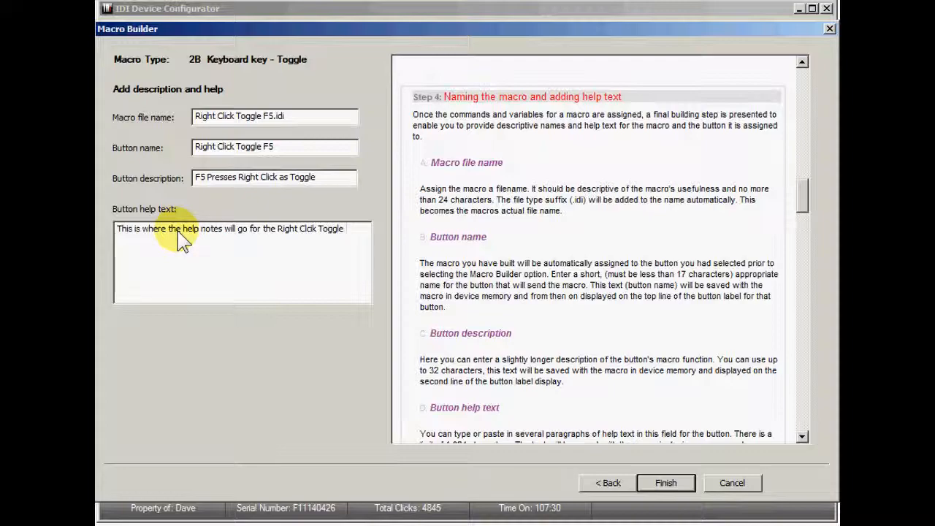
click(666, 483)
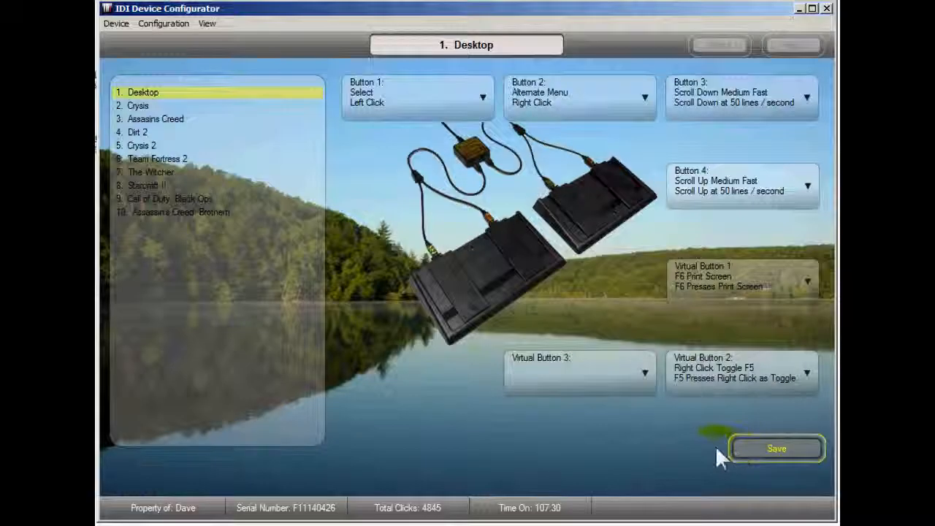
click(740, 446)
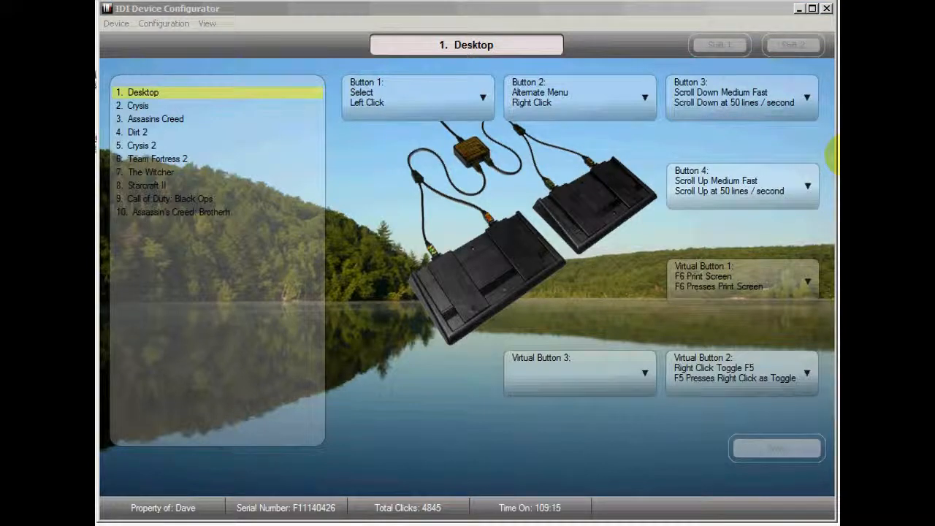
Start a new macro on Virtual Button 3 from the 2C Keyboard key - Timed Press template
mouse_move(834, 157)
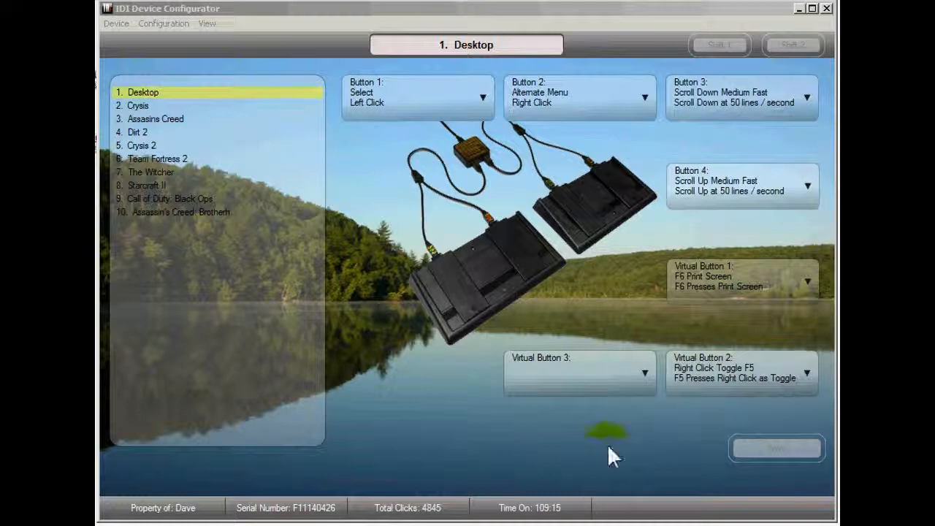
click(597, 382)
click(591, 379)
click(590, 383)
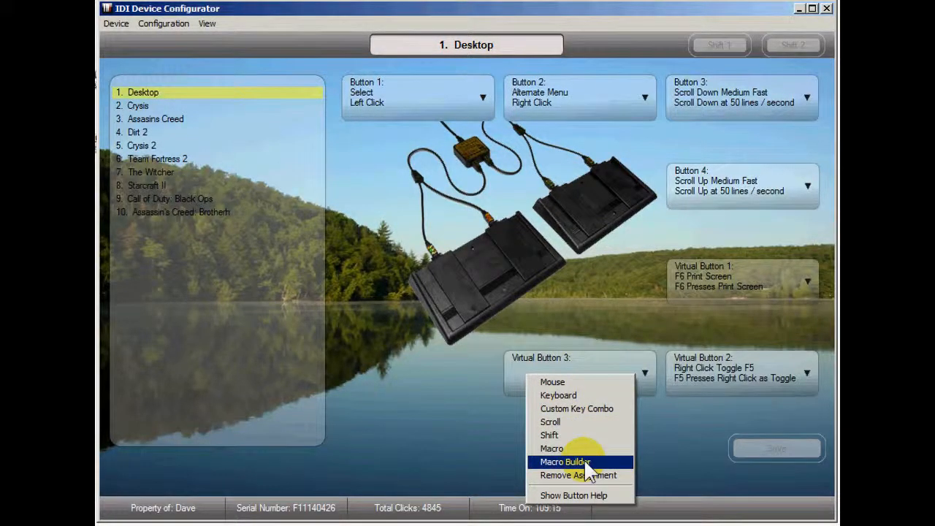
click(587, 465)
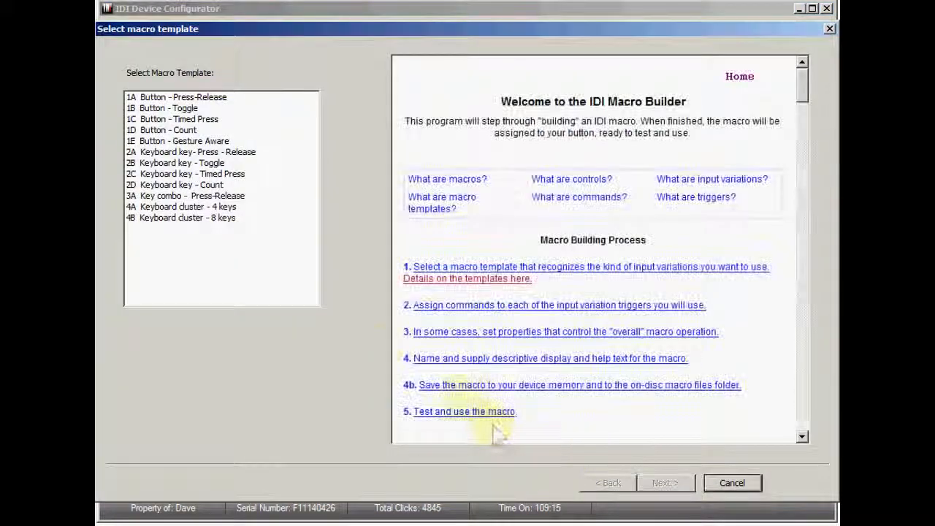
click(170, 174)
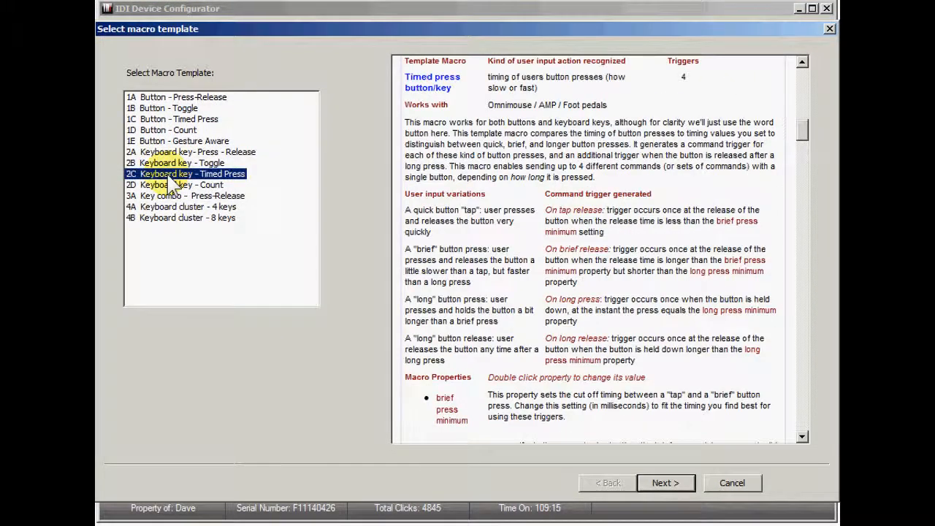
click(665, 483)
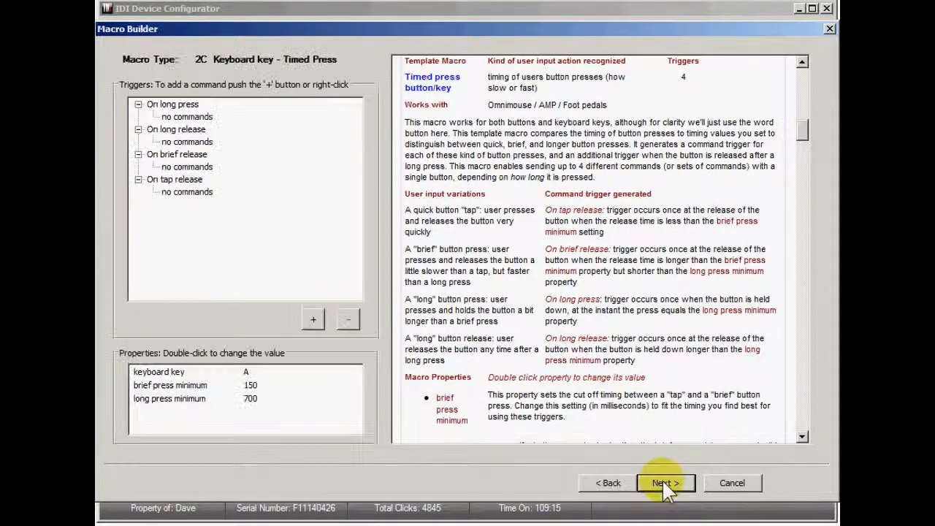
Add a Type command with the text "swap weapon 1" to the On tap release trigger
click(191, 192)
click(312, 320)
click(307, 185)
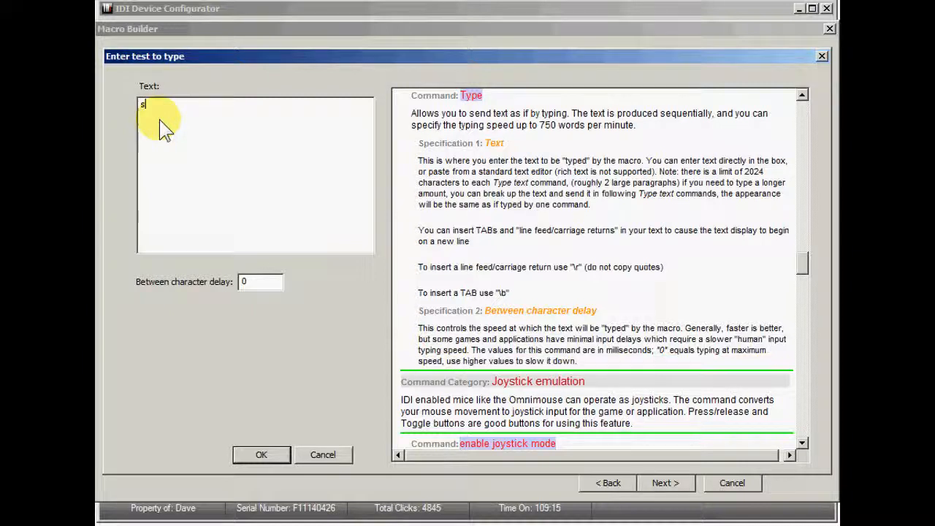
text(apon 1)
click(268, 457)
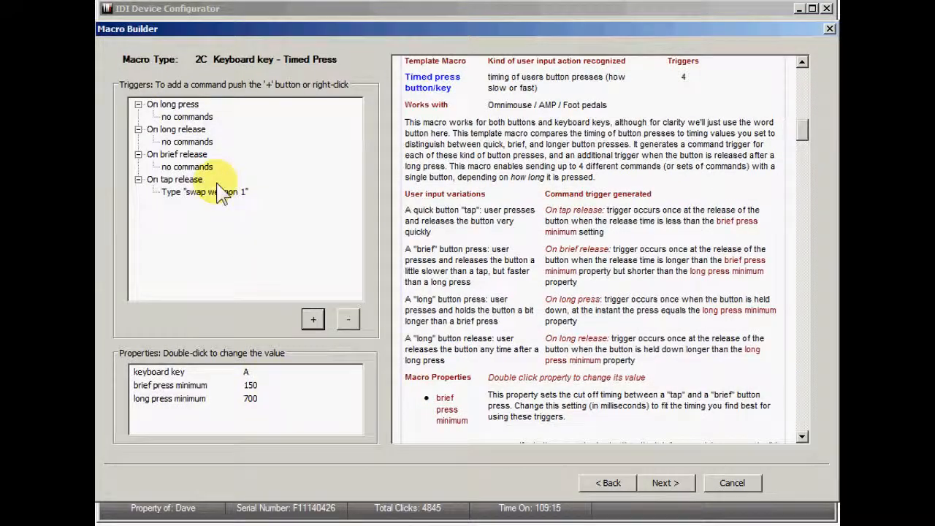
Add a Type command with the text "swap weapon 2" to the On brief release trigger
click(187, 168)
click(314, 319)
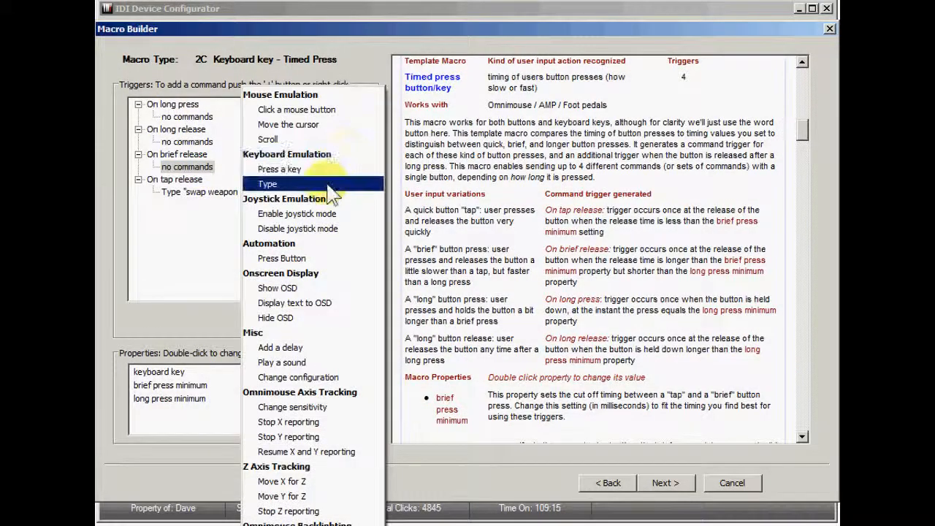
click(318, 124)
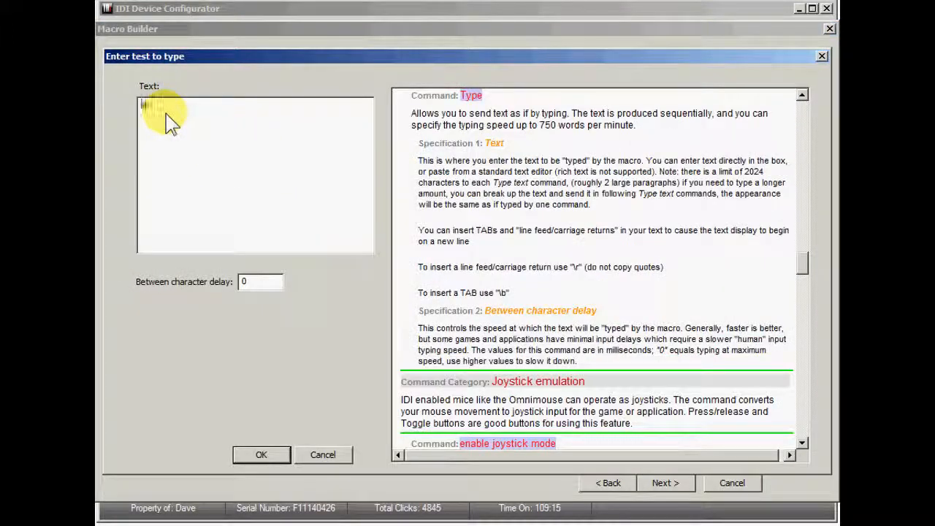
text(swap weapon 2)
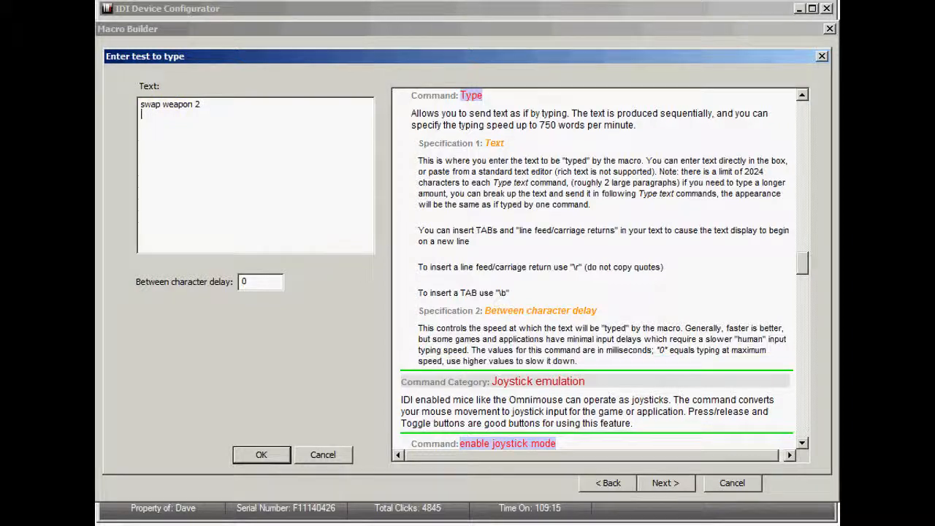
click(261, 455)
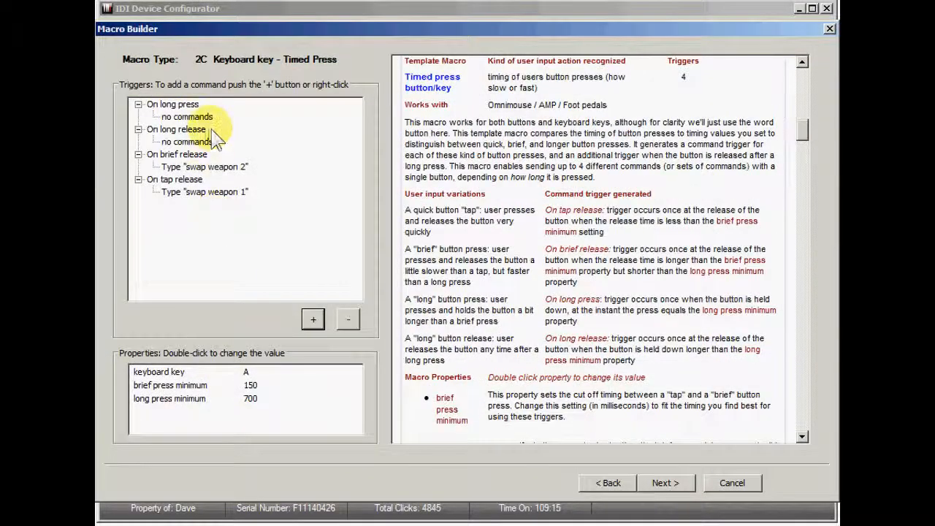
Add a Type command with the text "swap weapon 3" to the On long press trigger
click(187, 117)
click(313, 319)
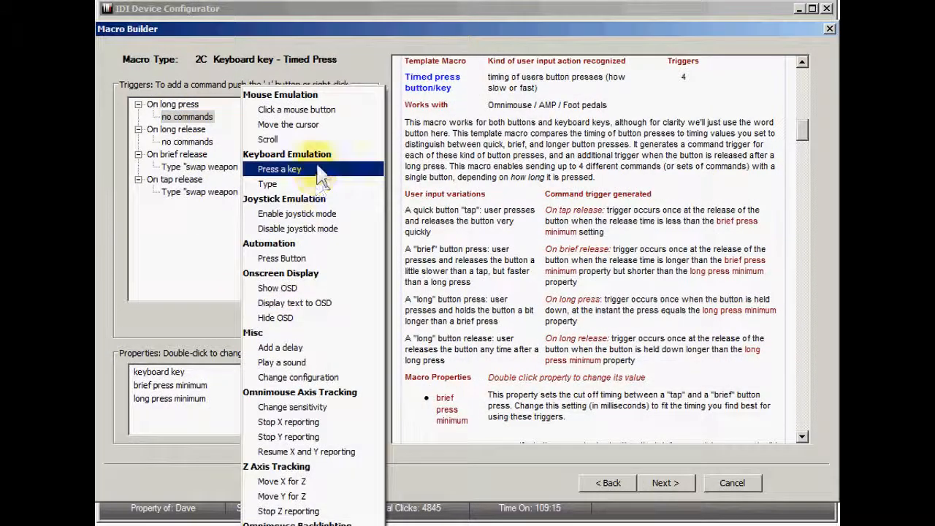
click(310, 186)
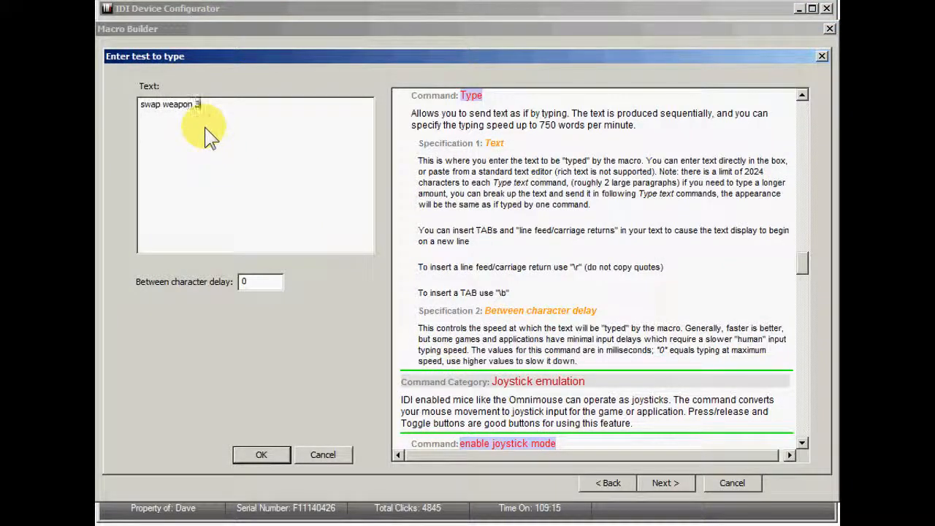
key(Return)
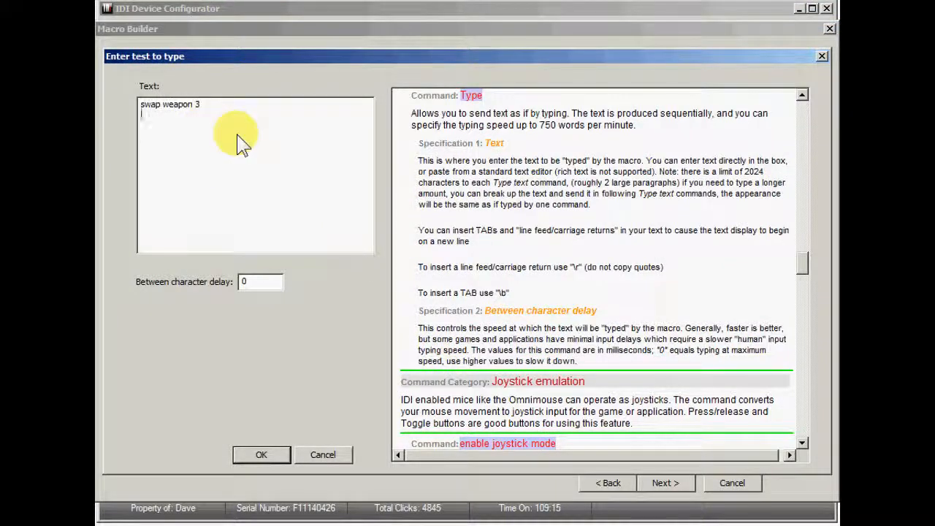
click(262, 455)
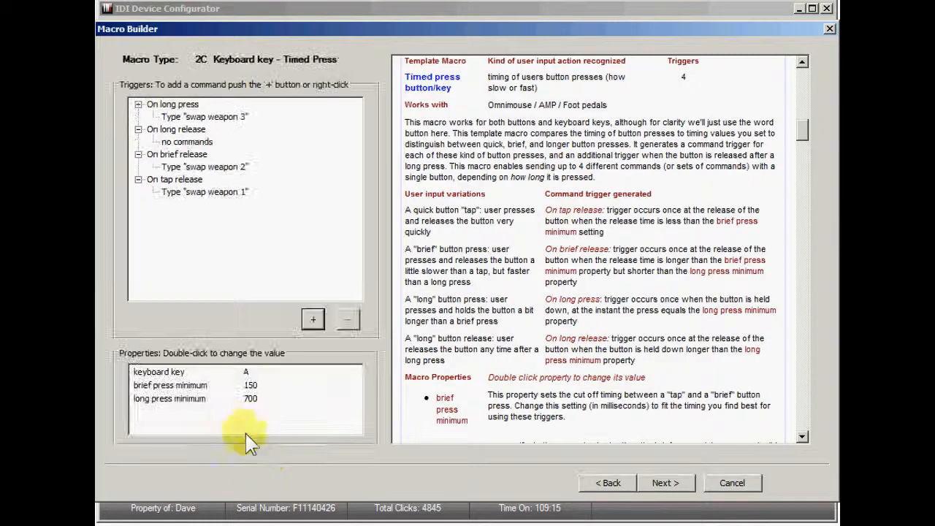
Set the macro's keyboard key property to F4
double_click(154, 372)
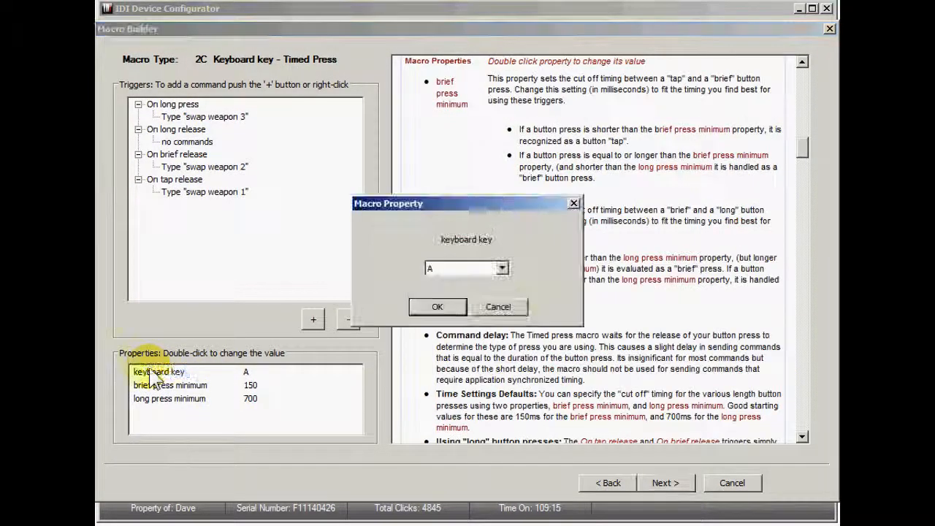
click(501, 268)
drag(502, 64, 506, 194)
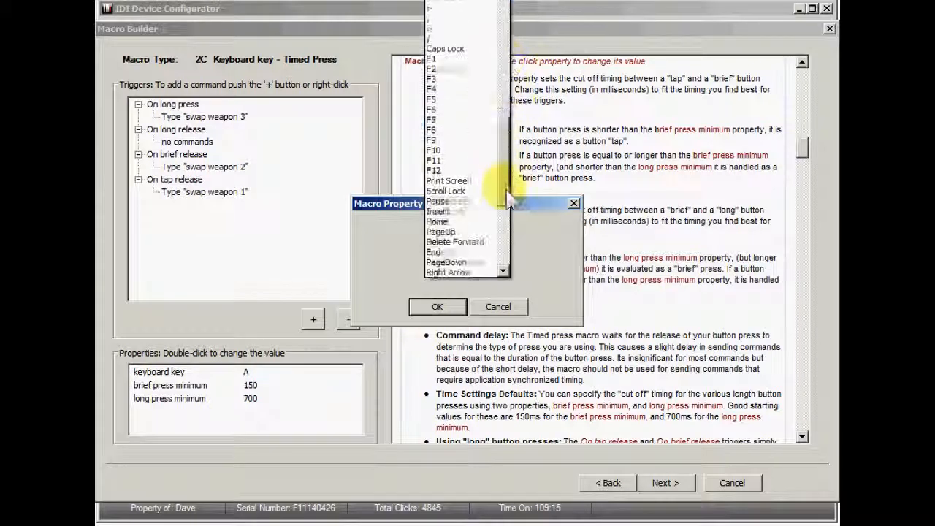
click(478, 89)
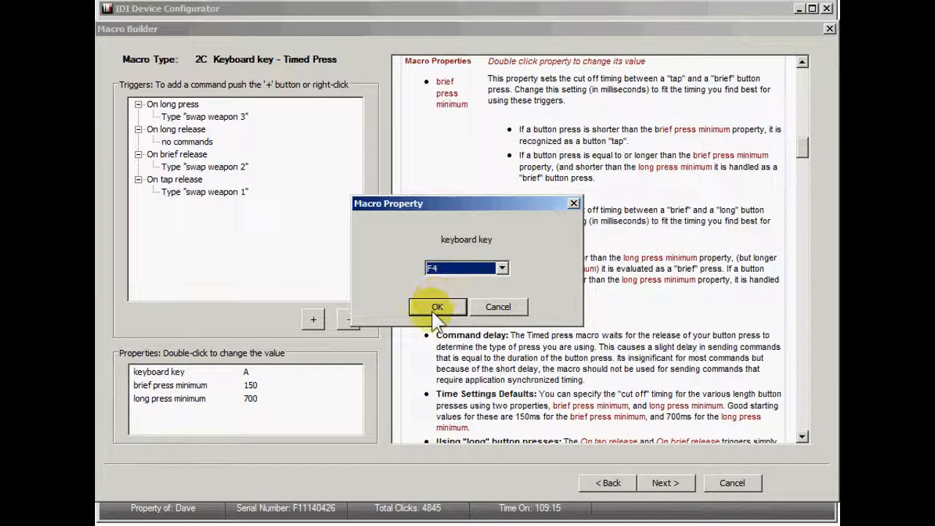
click(437, 307)
Name the macro file and the button "Key Timed Press" and set the button description to "Key Timed Press Demo"
click(665, 483)
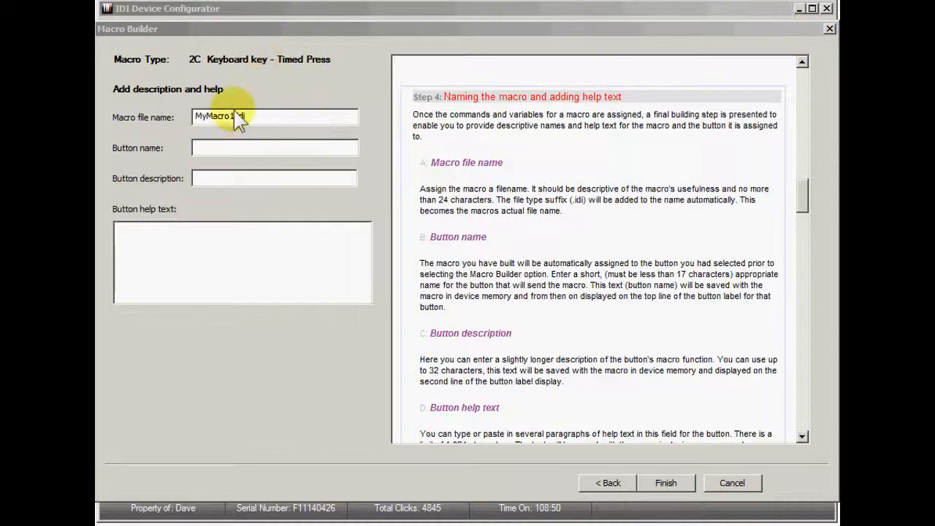
drag(235, 115, 181, 134)
text(Key Timed Press)
click(205, 148)
text(Key Timed Press)
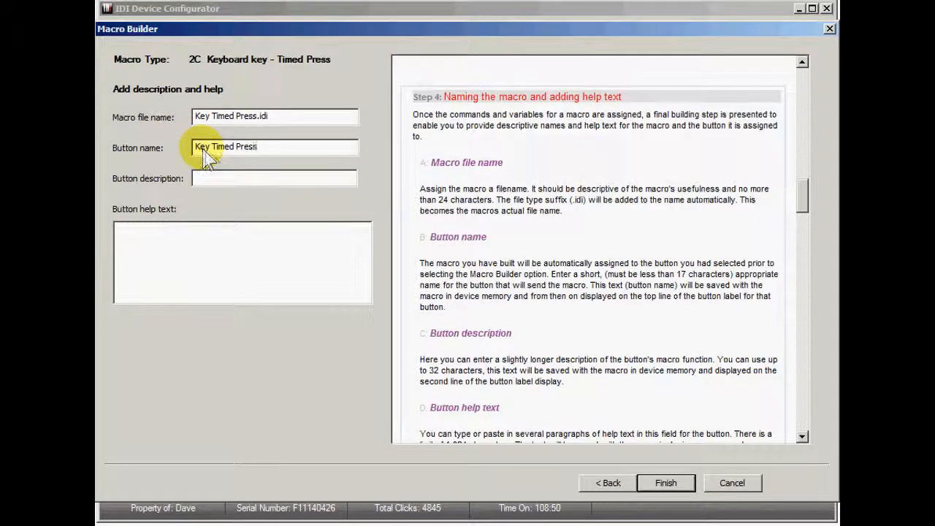
click(247, 186)
text(Key Timed Press Demo)
Enter the help text "This is the help field for the Key Timed Press Demo Macro. !!!", finish the macro and save the configuration
click(184, 257)
text(This is the help)
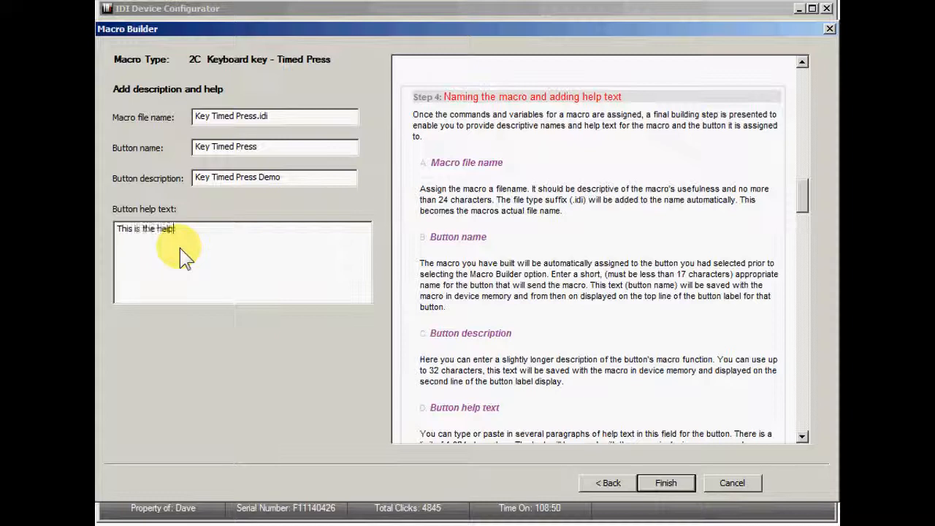
text( field for the Key Timed Press Demo Macr)
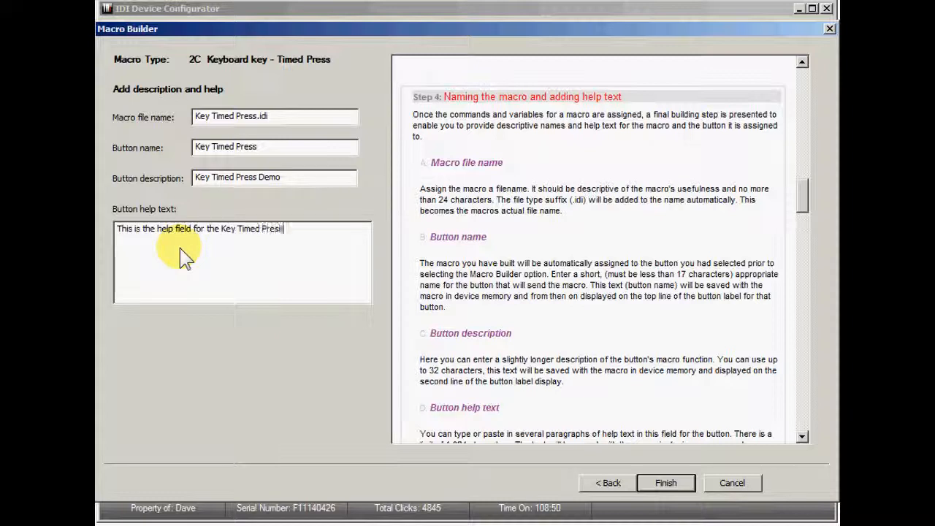
text(o. !!!)
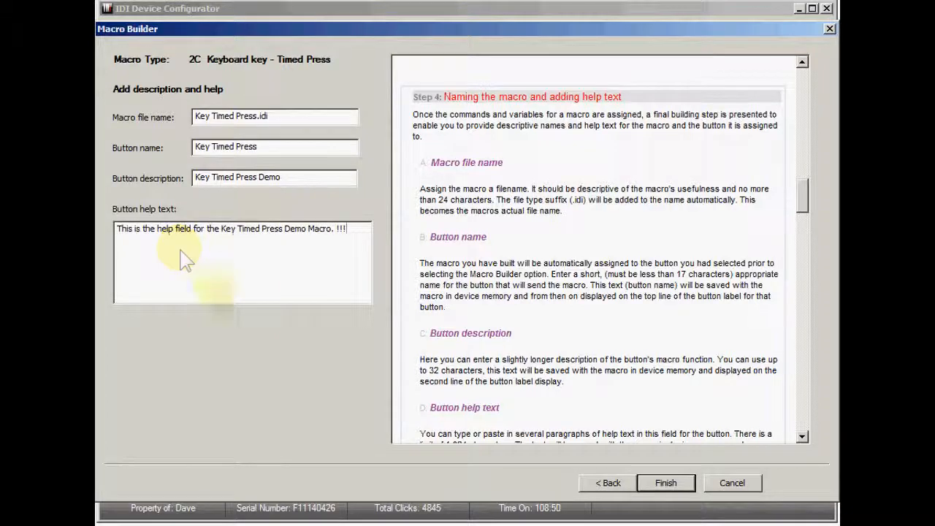
click(666, 485)
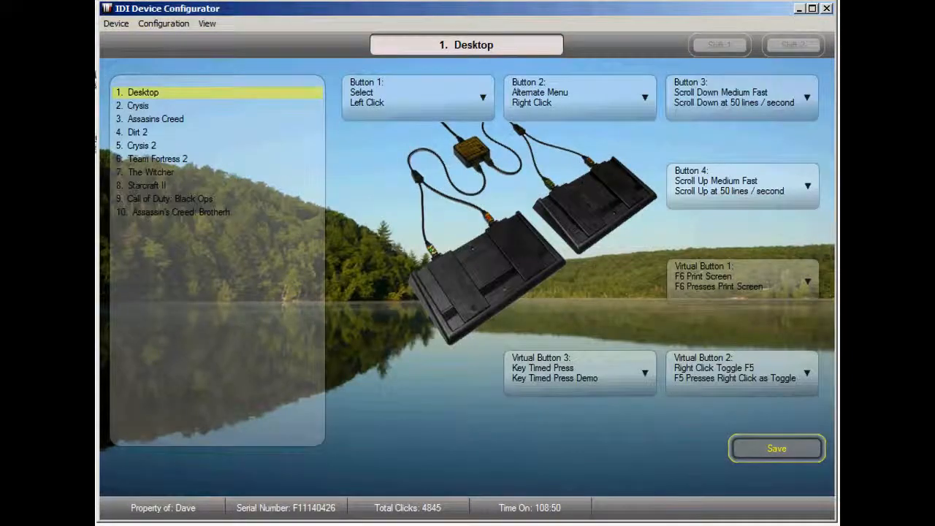
click(736, 454)
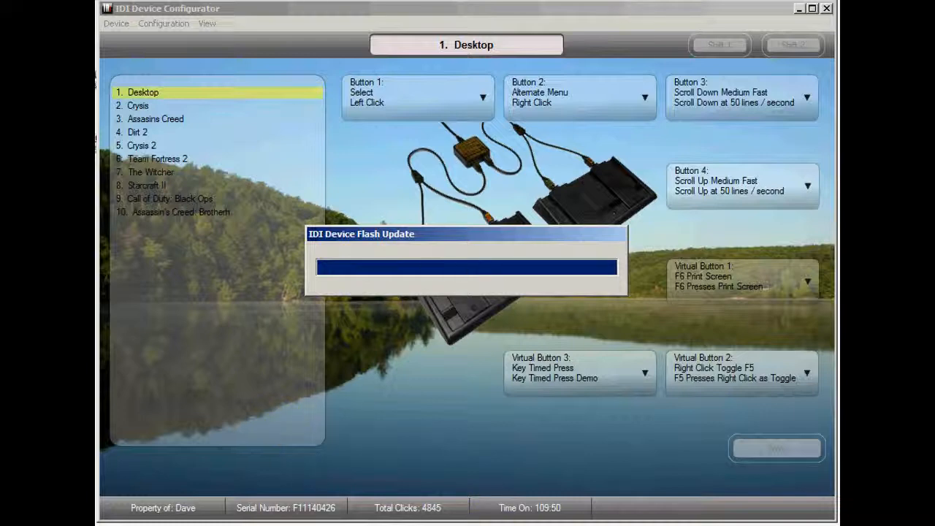
Switch to Notepad, test the F4 macro with repeated tap, brief and long presses, and close the document without saving
click(452, 524)
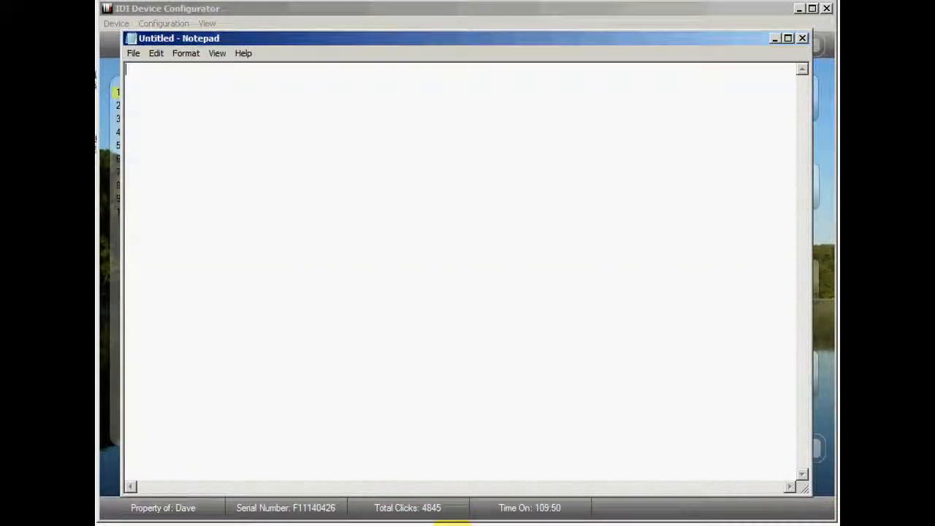
text(swap weapon 1 )
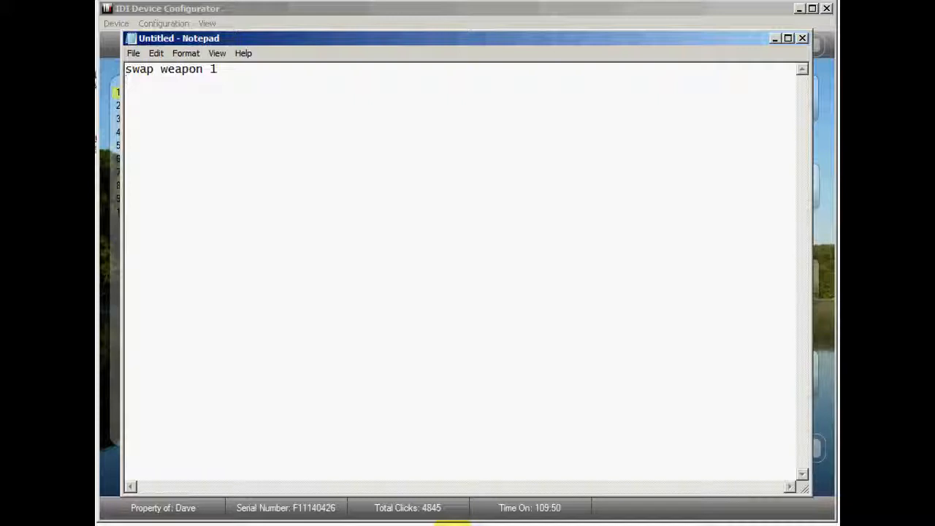
text(swap weapon 2)
key(Return)
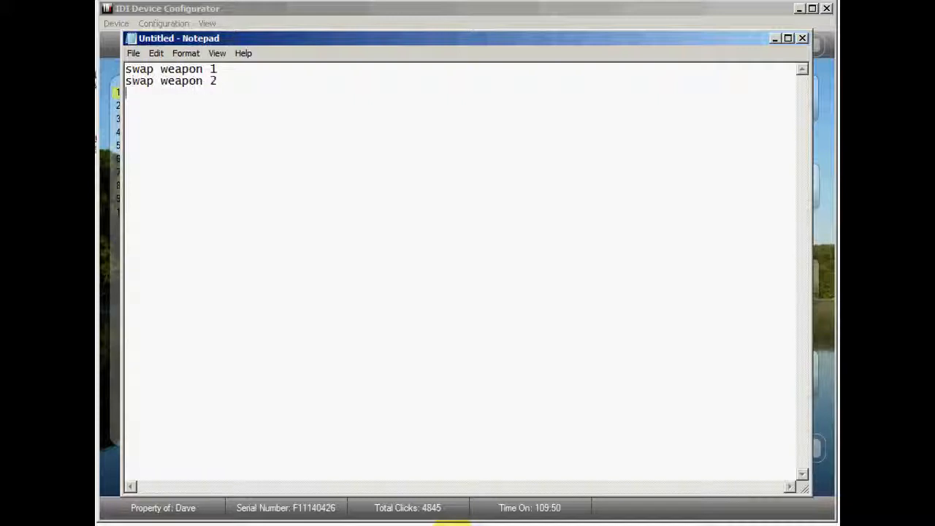
text(swap weapon 3)
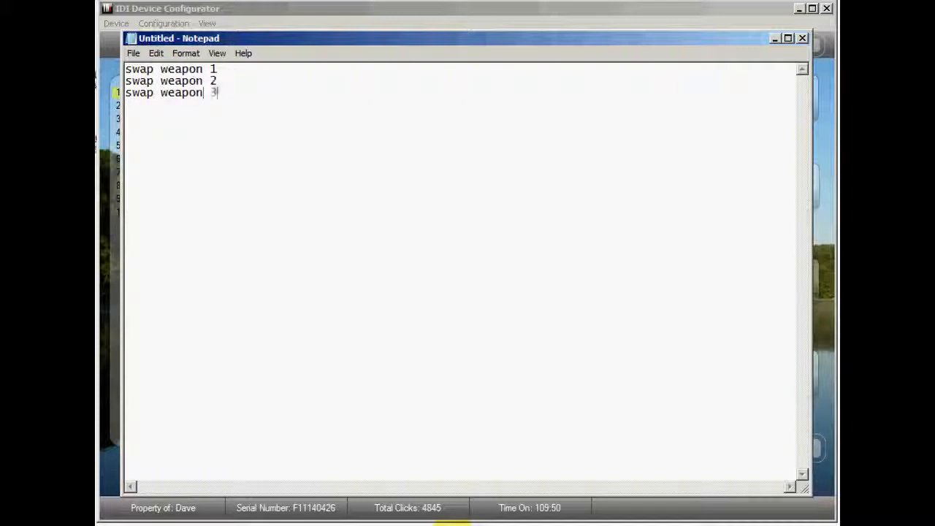
text(swap weapon 2)
key(Return)
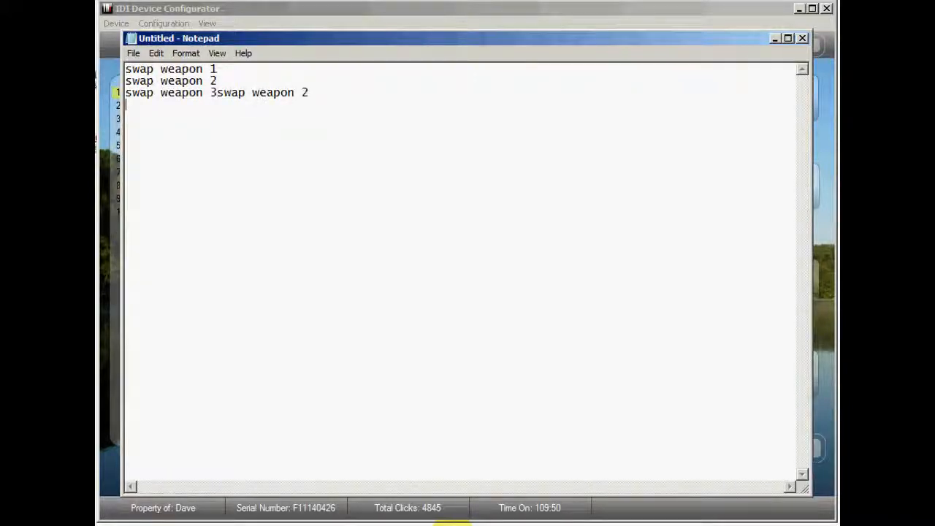
text(swap weapon 1)
key(Return)
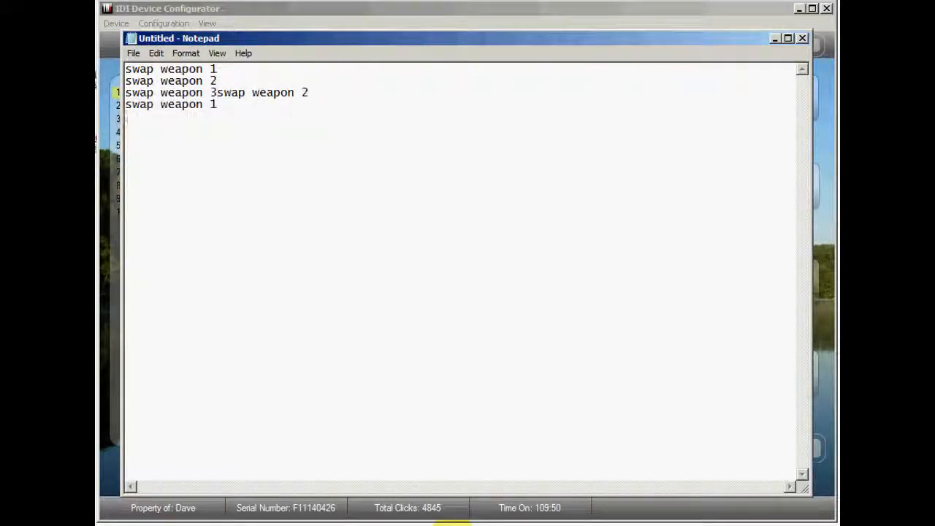
text(swap weapon 3swap weapon 1)
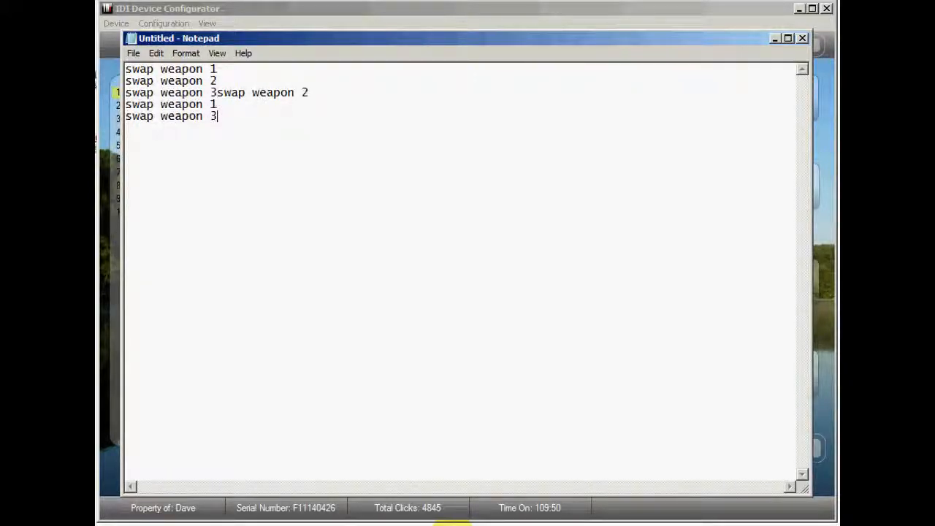
key(Return)
text(swap weapon 1)
key(Return)
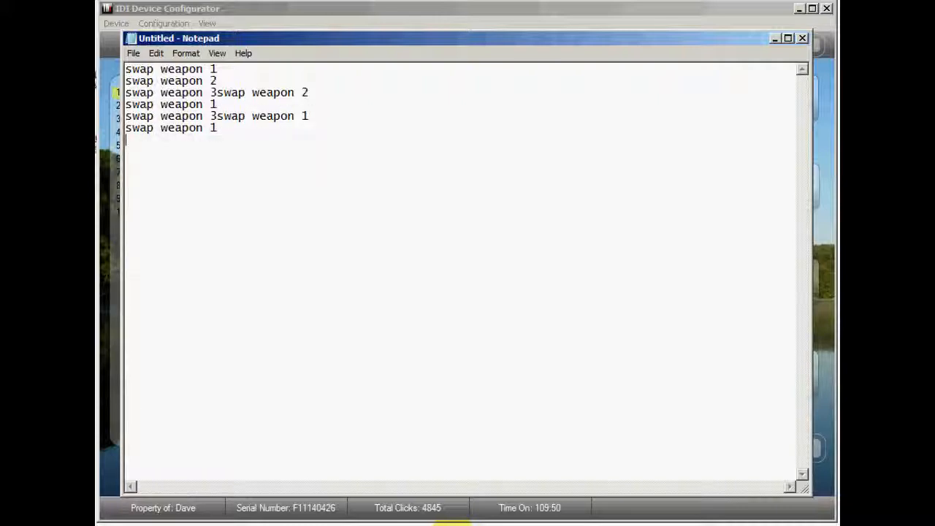
text(swap weapon 1)
key(Return)
text(swap weapon 1)
key(Return)
text(swap weapon 2)
key(Return)
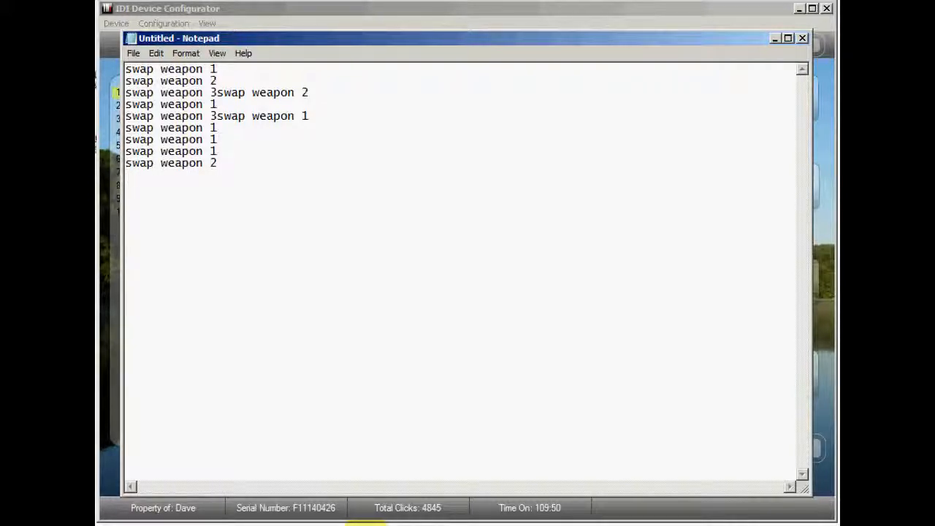
text(swap weapon 3swap weapon 1)
key(Return)
text(swap weapon 1)
key(Return)
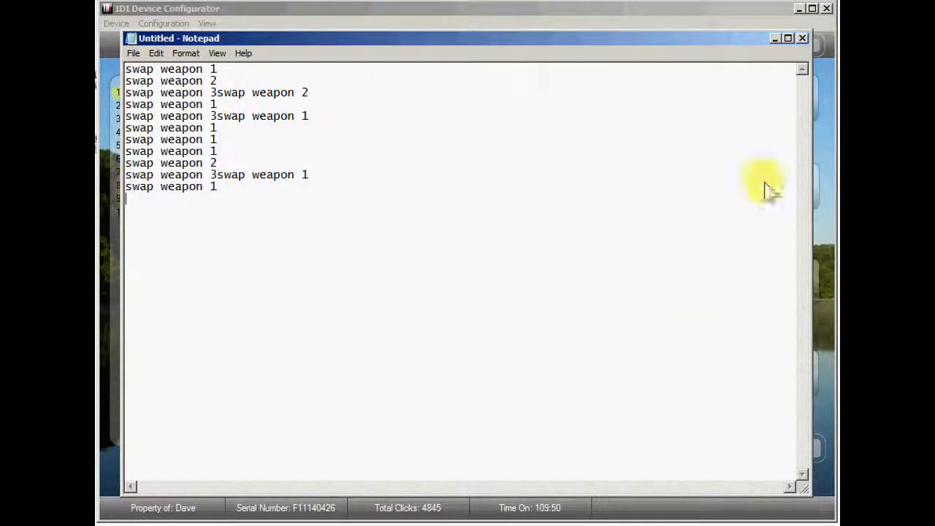
click(806, 39)
click(515, 278)
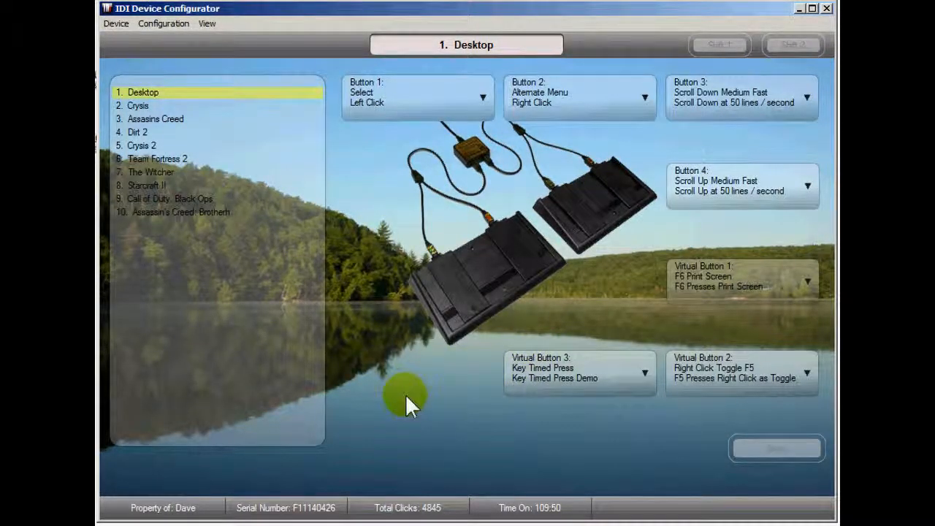
click(574, 385)
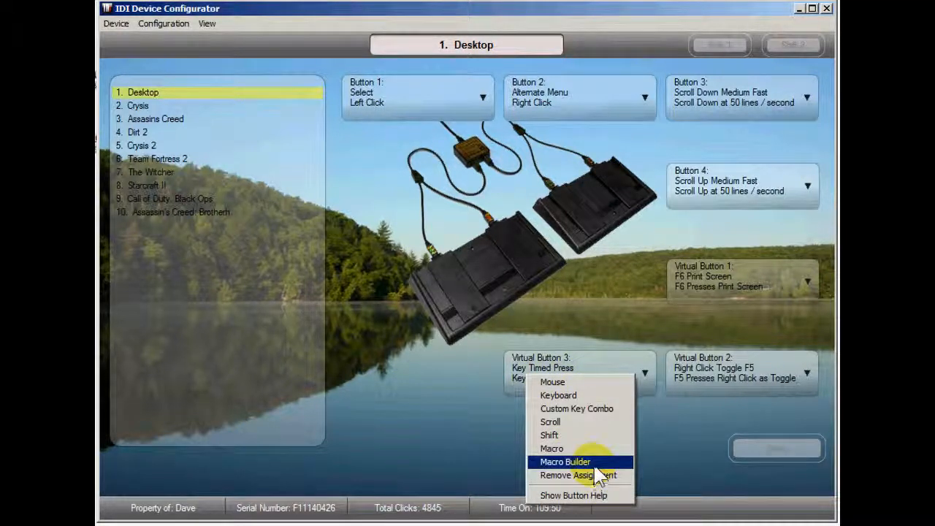
click(589, 462)
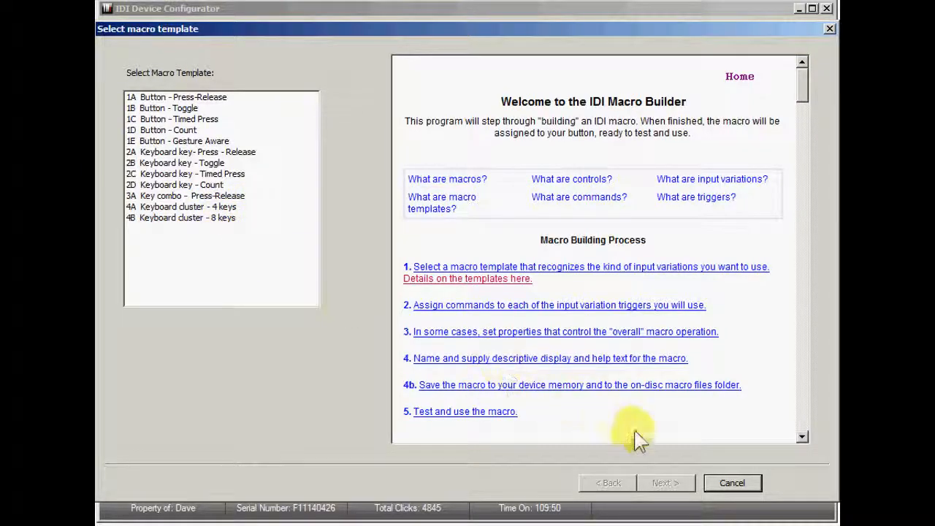
click(733, 486)
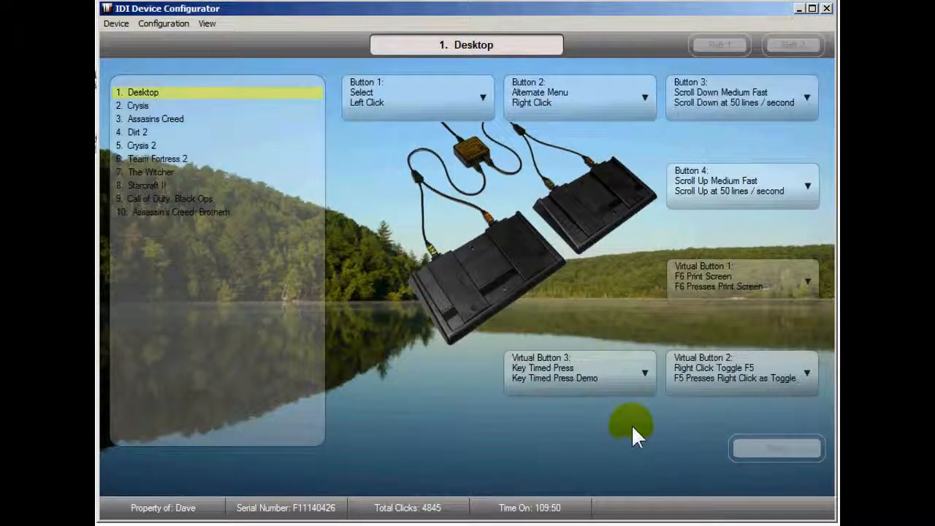